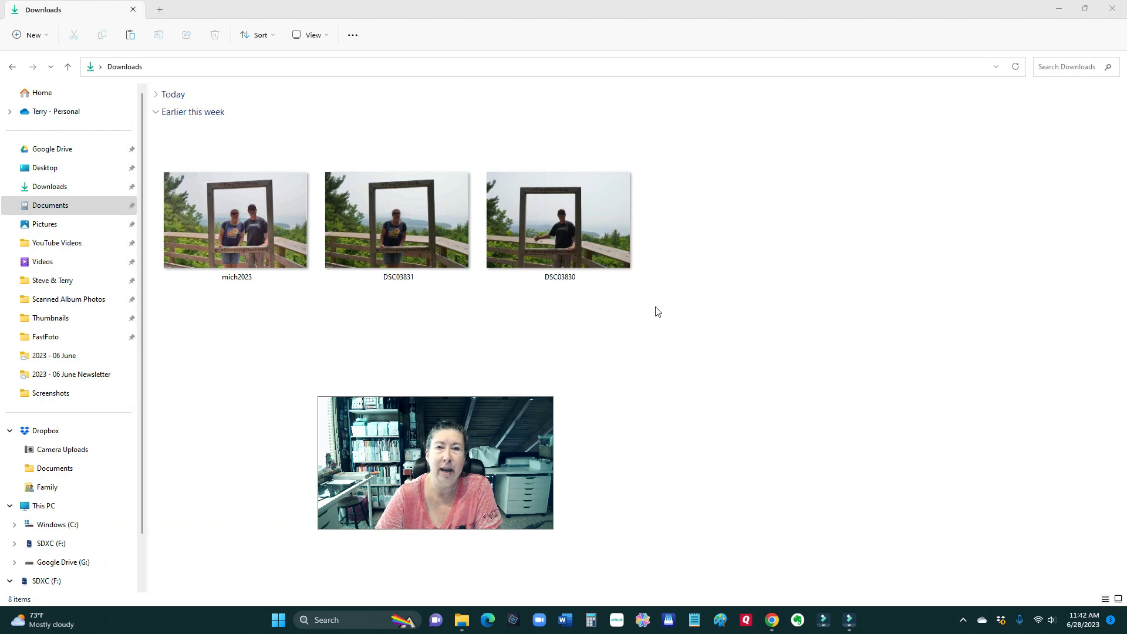
Launch Photoshop Elements 14 and start its Photo Editor.
click(513, 620)
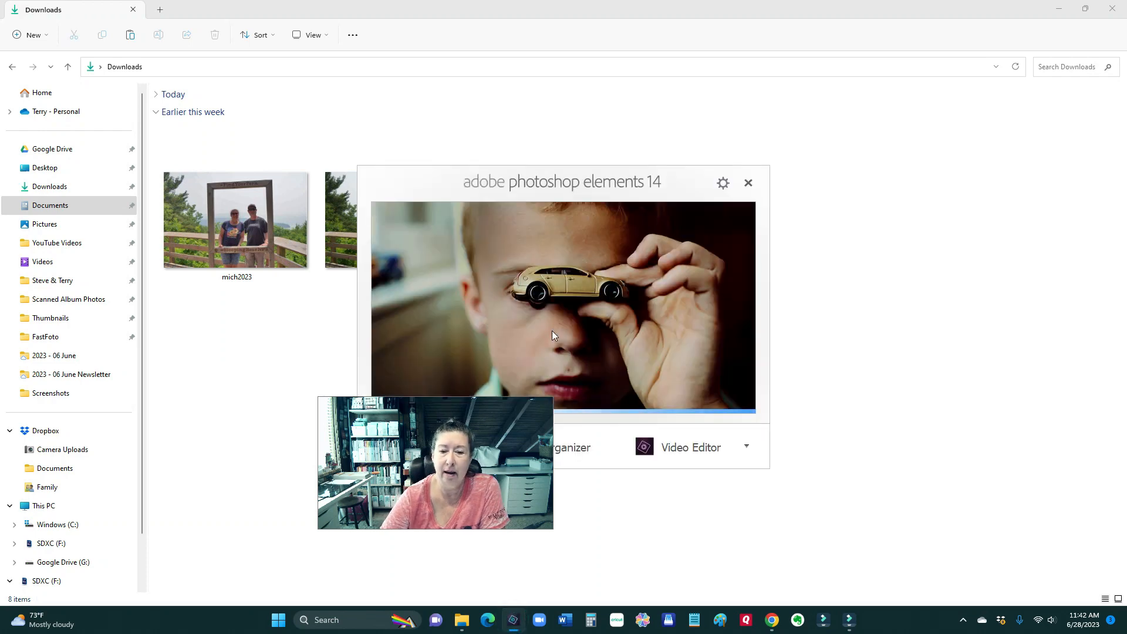
drag(443, 405, 917, 427)
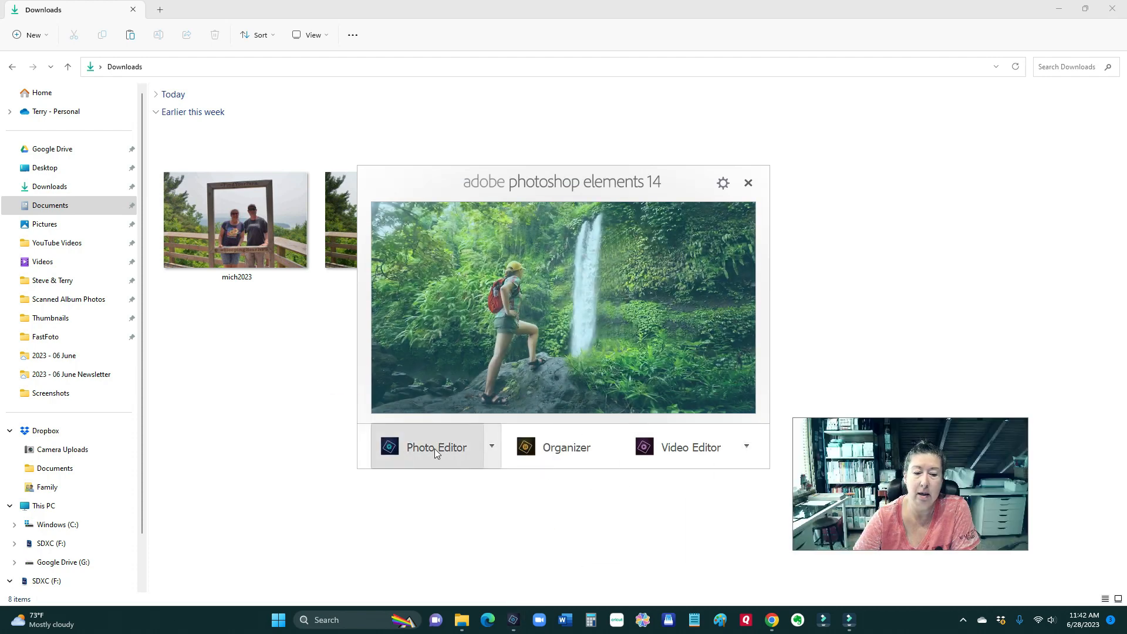
click(435, 448)
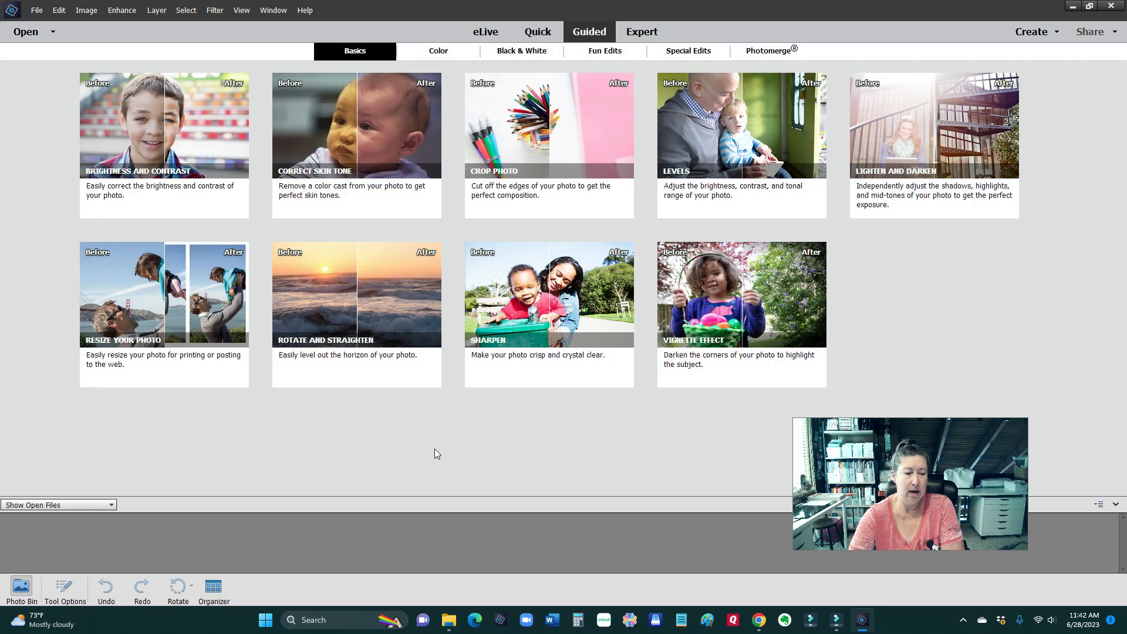
Open the photos DSC03831 and DSC03830 from the Downloads folder together.
click(36, 10)
click(49, 35)
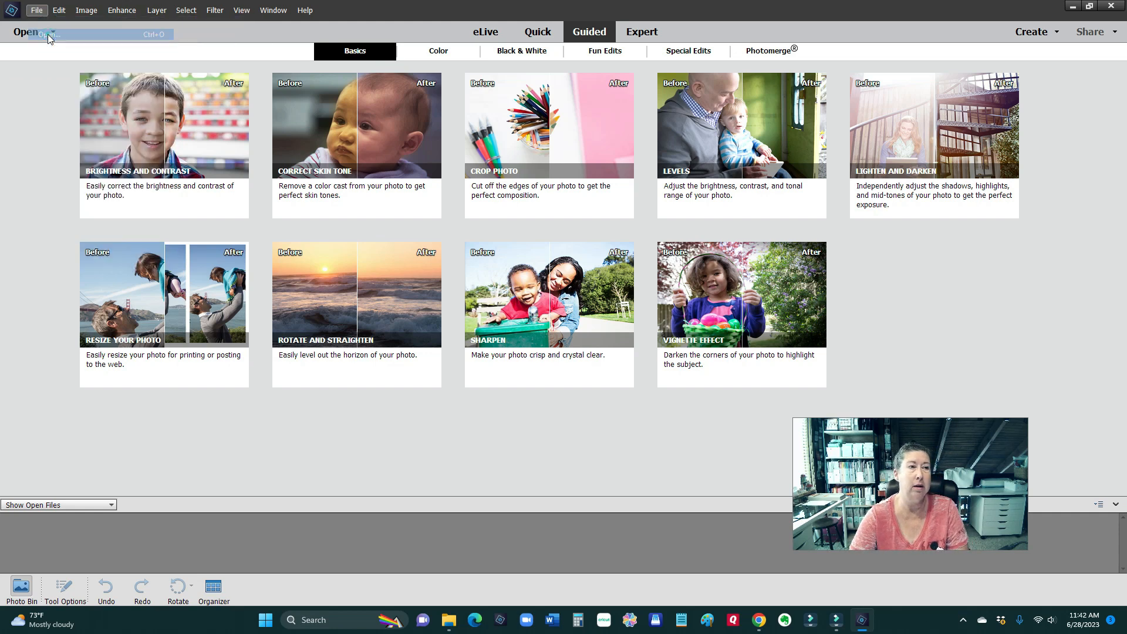
scroll(434, 178, down, 6)
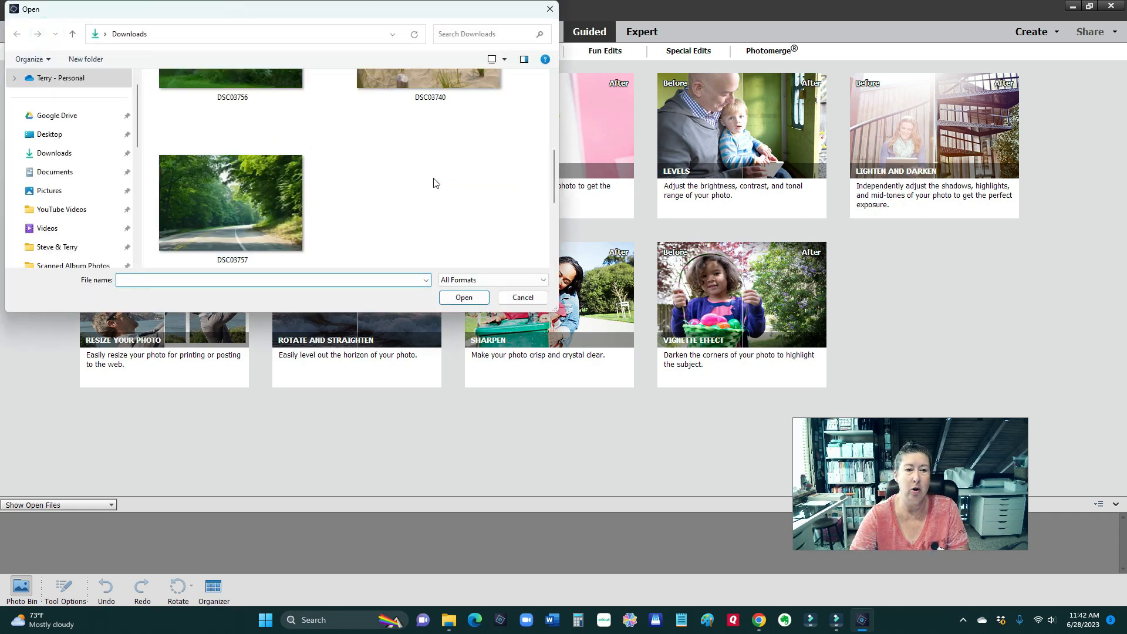
click(433, 178)
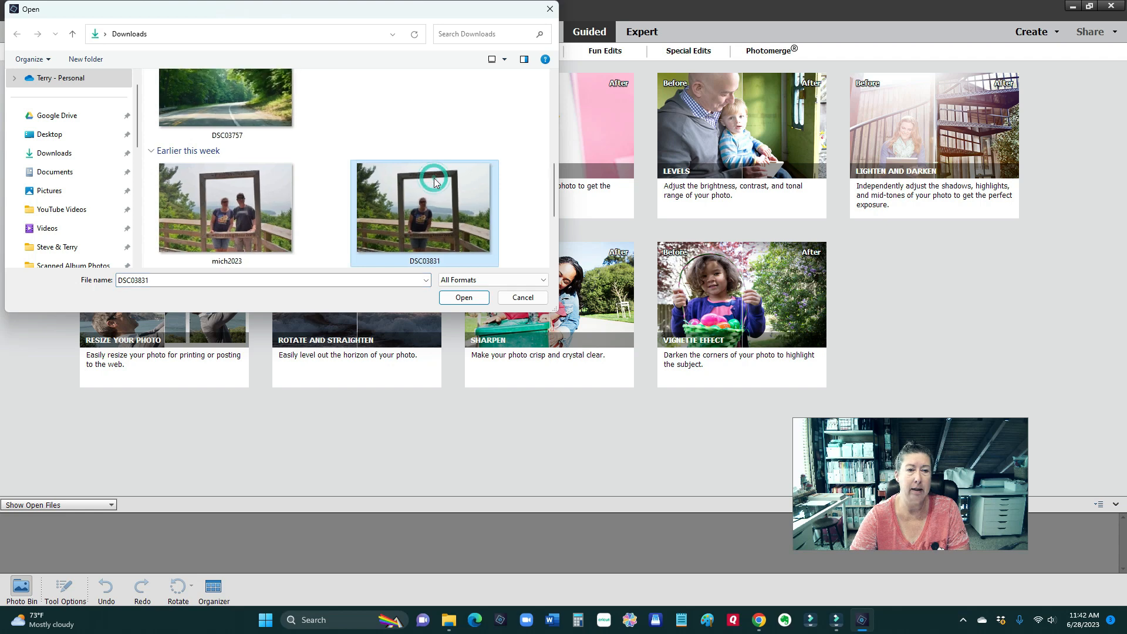
scroll(435, 178, down, 3)
ctrl+click(256, 206)
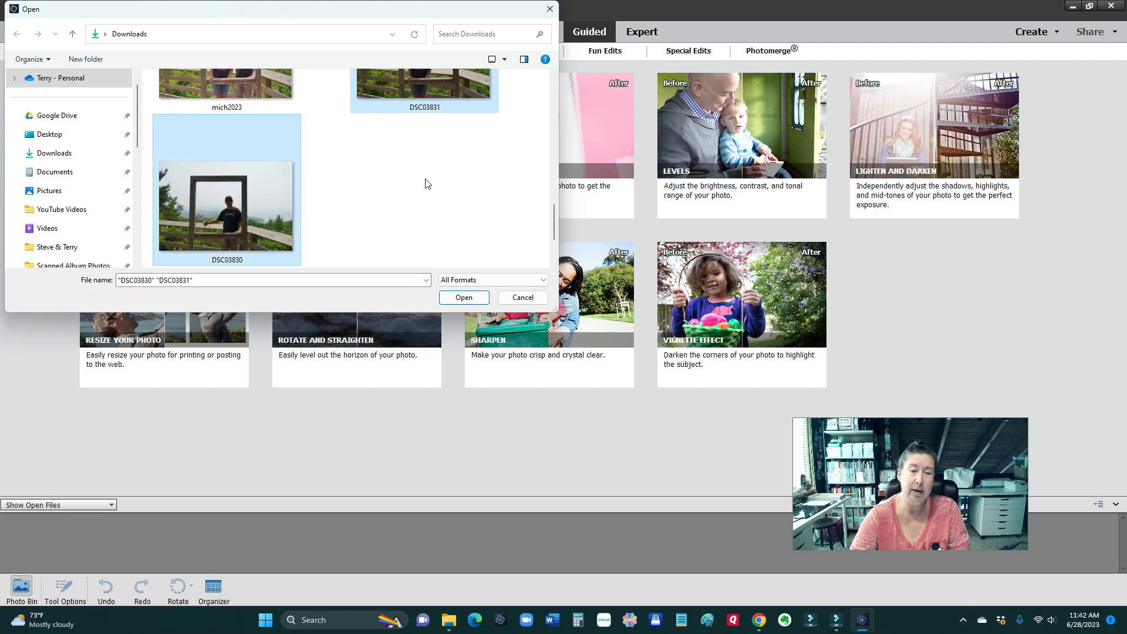
click(469, 299)
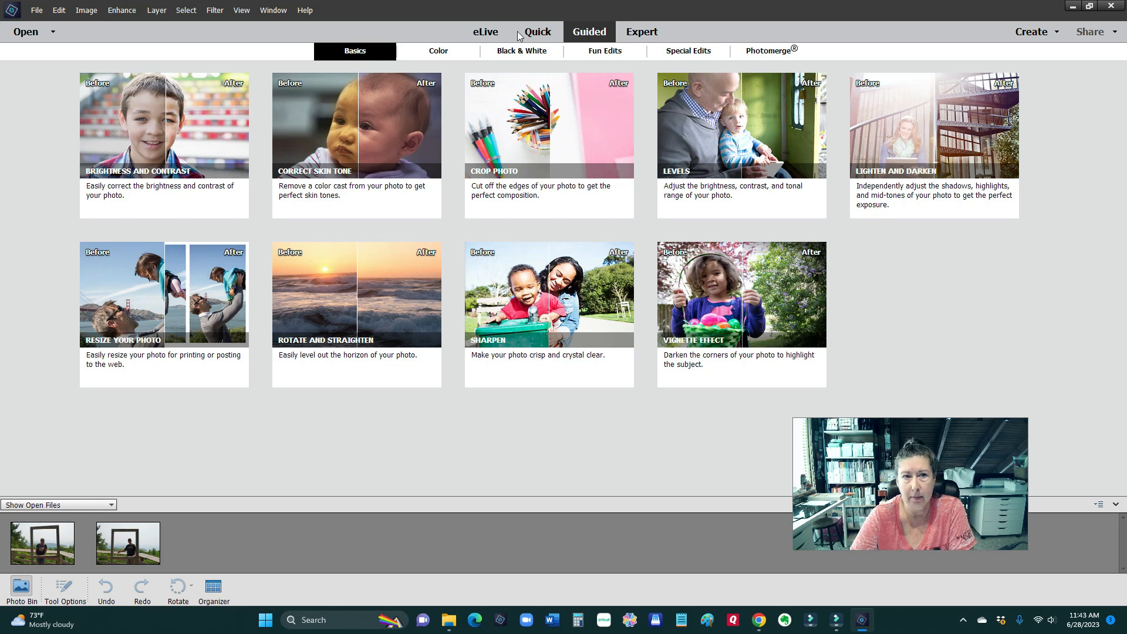
Start the guided Photomerge Group Shot edit and set DSC03831 as the base image in the Final view.
click(757, 57)
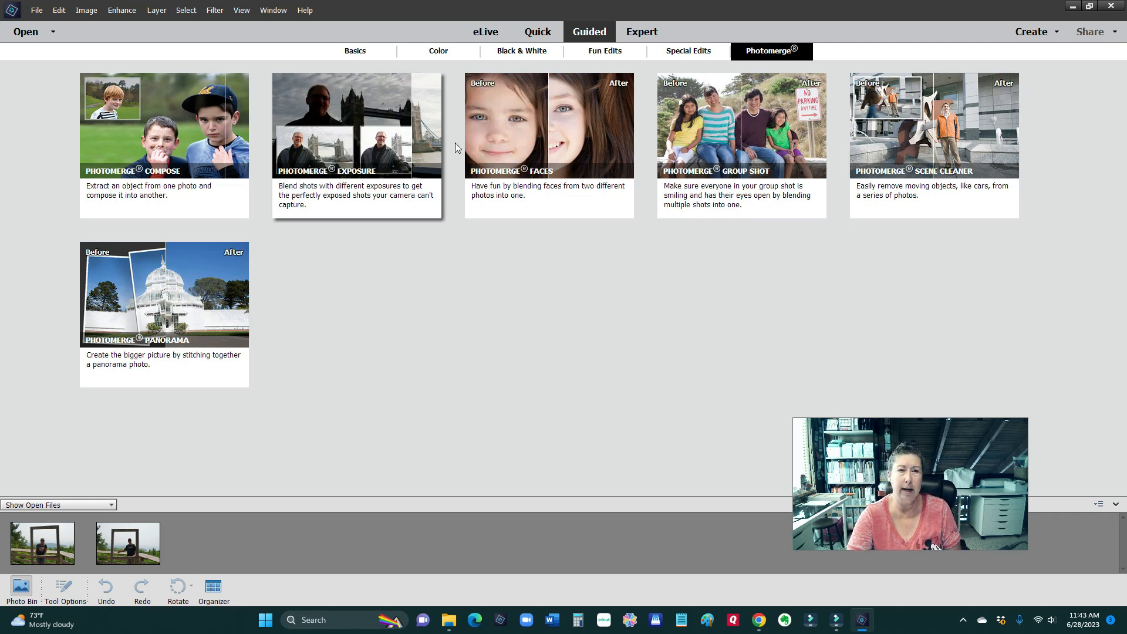
click(723, 124)
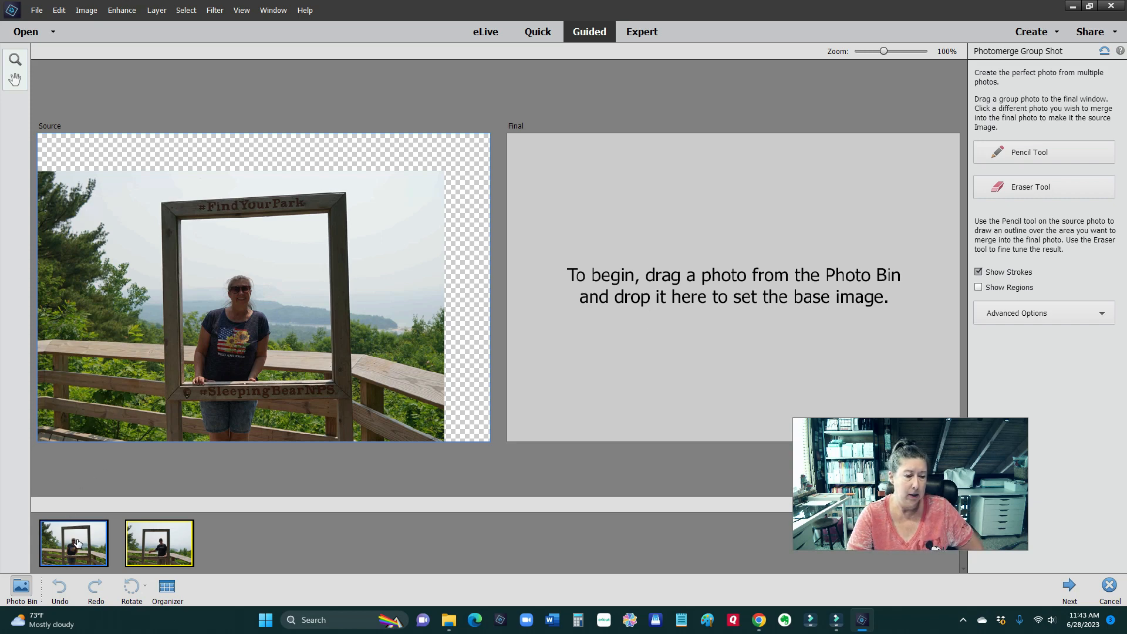
drag(77, 542, 651, 321)
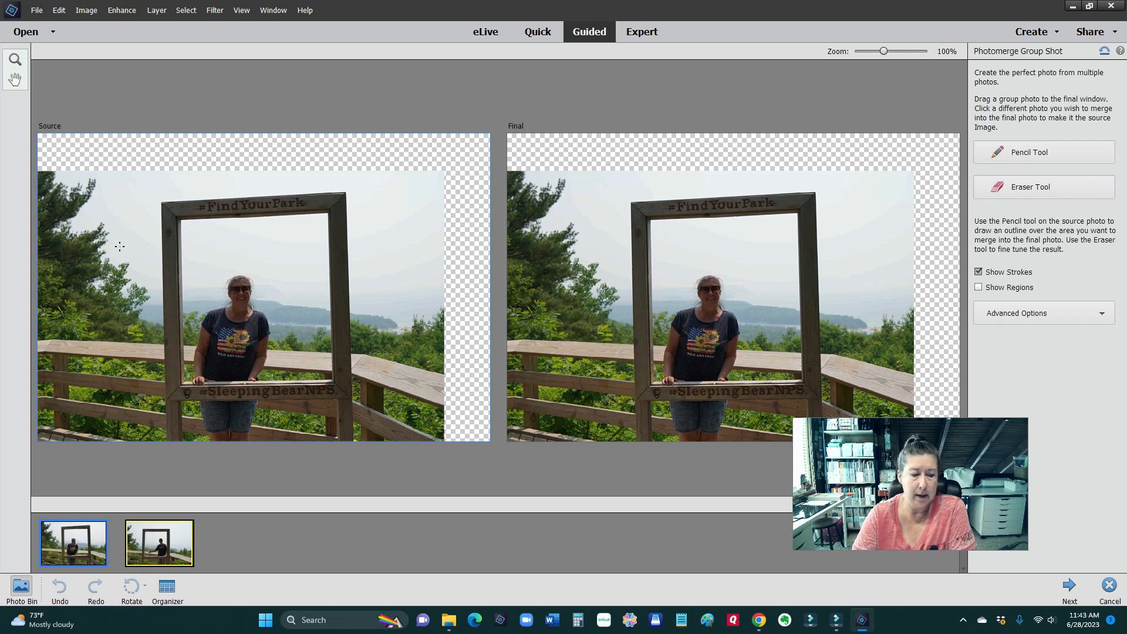
Compare the two photos in the Source view and leave DSC03830 as the source image.
click(89, 541)
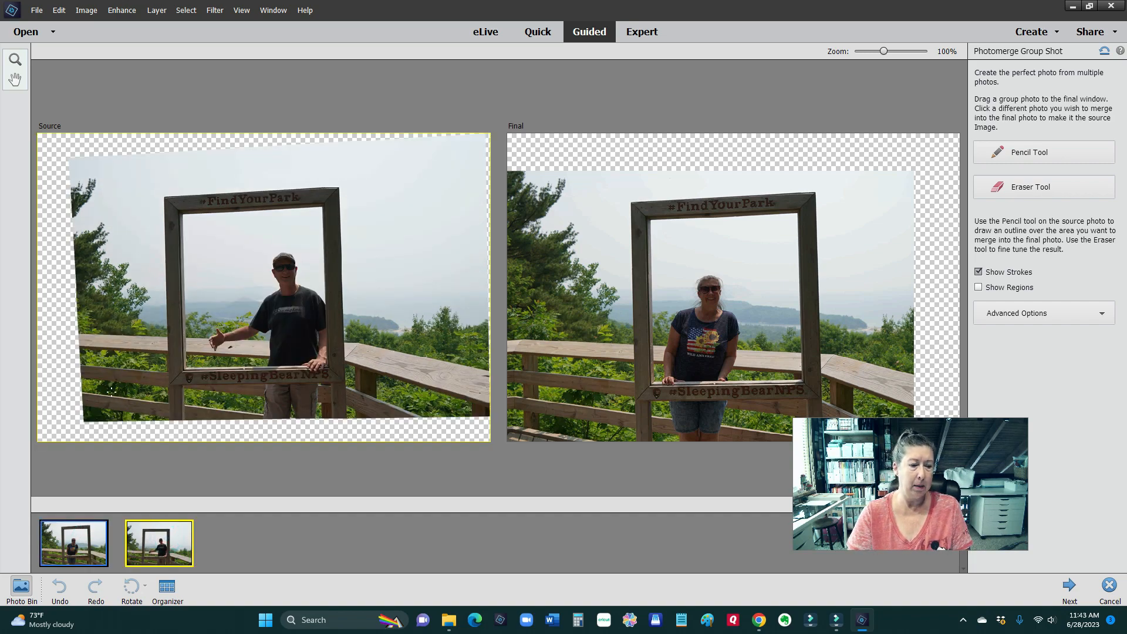
click(87, 547)
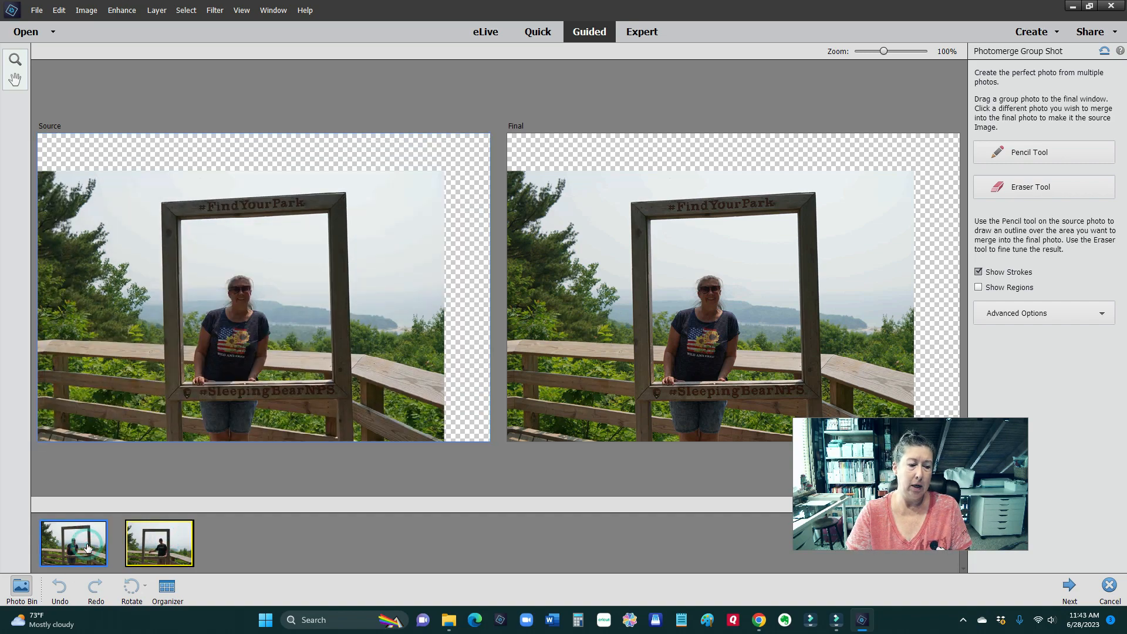
click(141, 550)
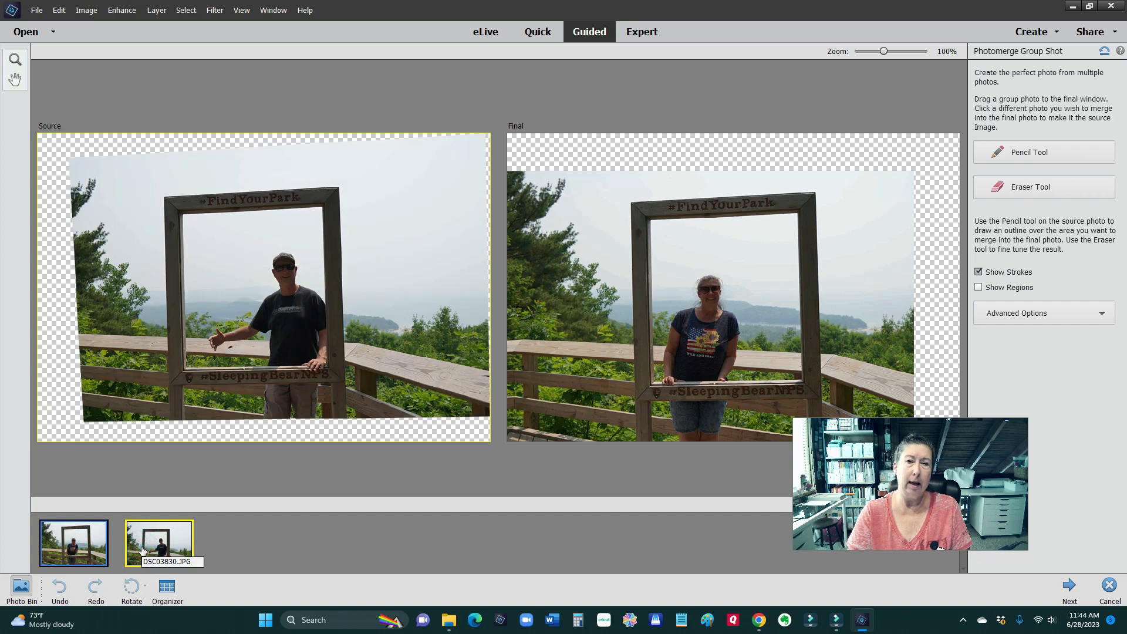
click(95, 550)
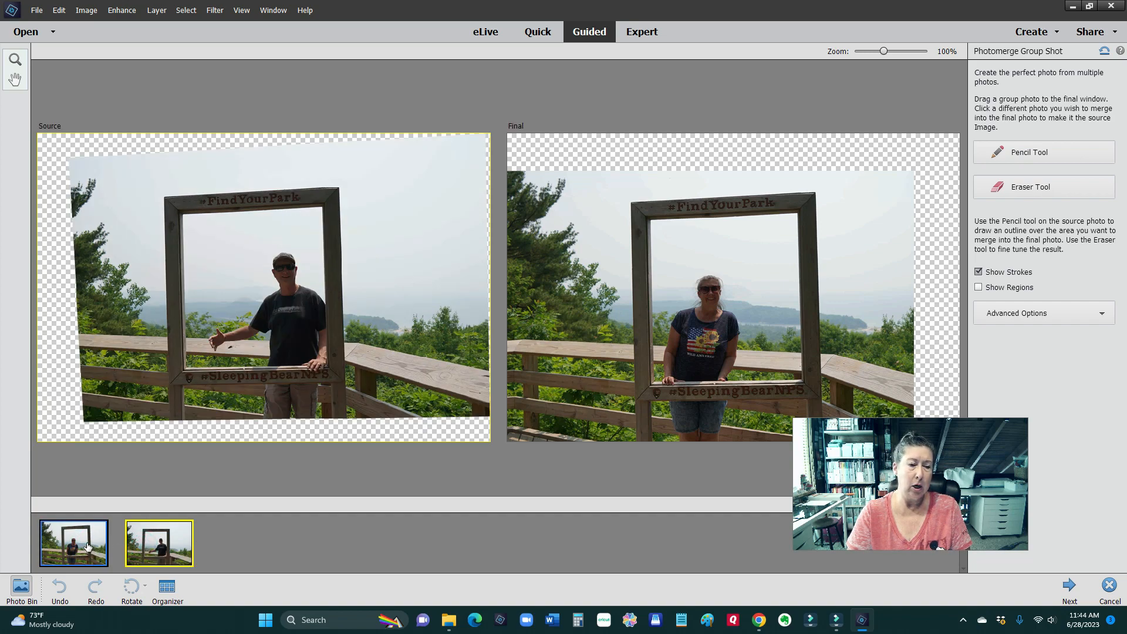
click(141, 547)
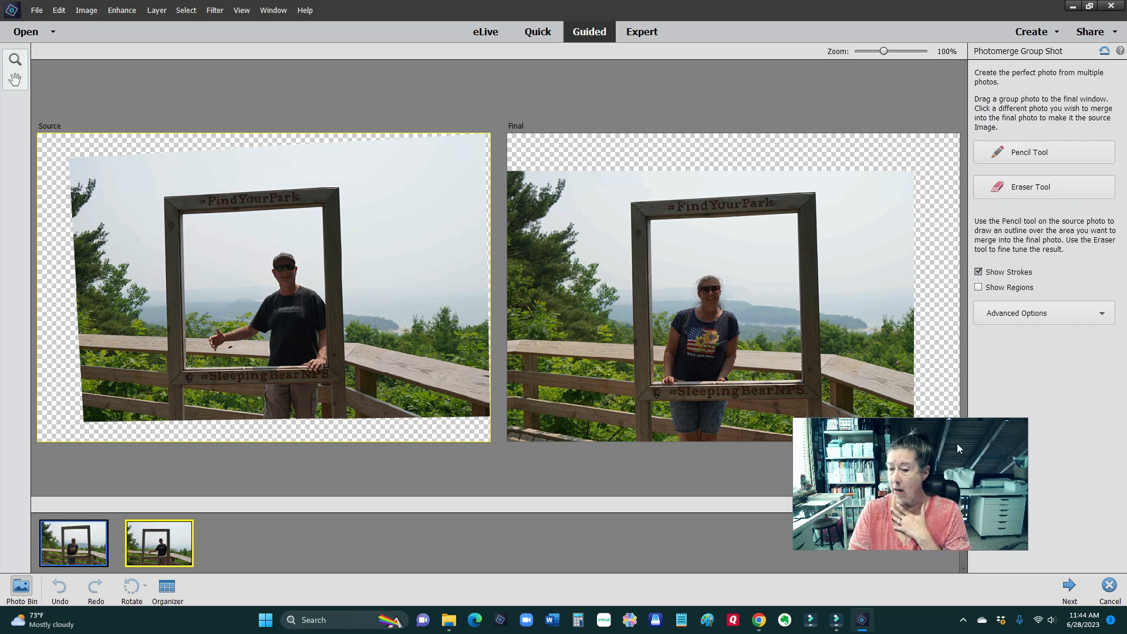
With the Alignment Tool, place the source photo's three markers at the wooden frame's two upper inner corners and lower inner edge.
drag(935, 432, 526, 442)
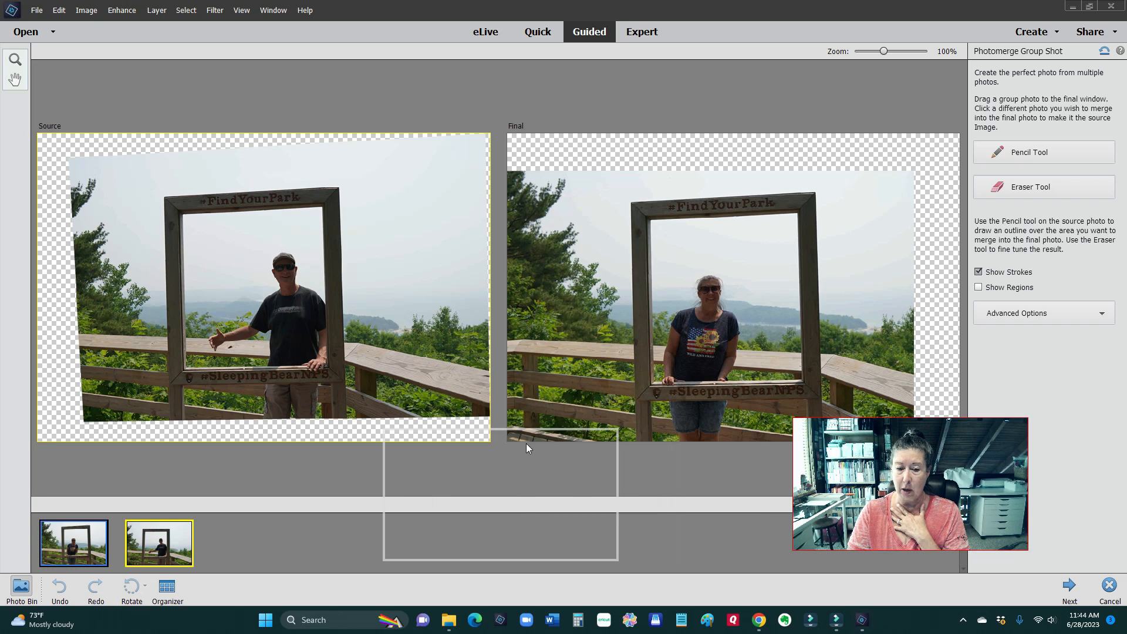
click(1102, 315)
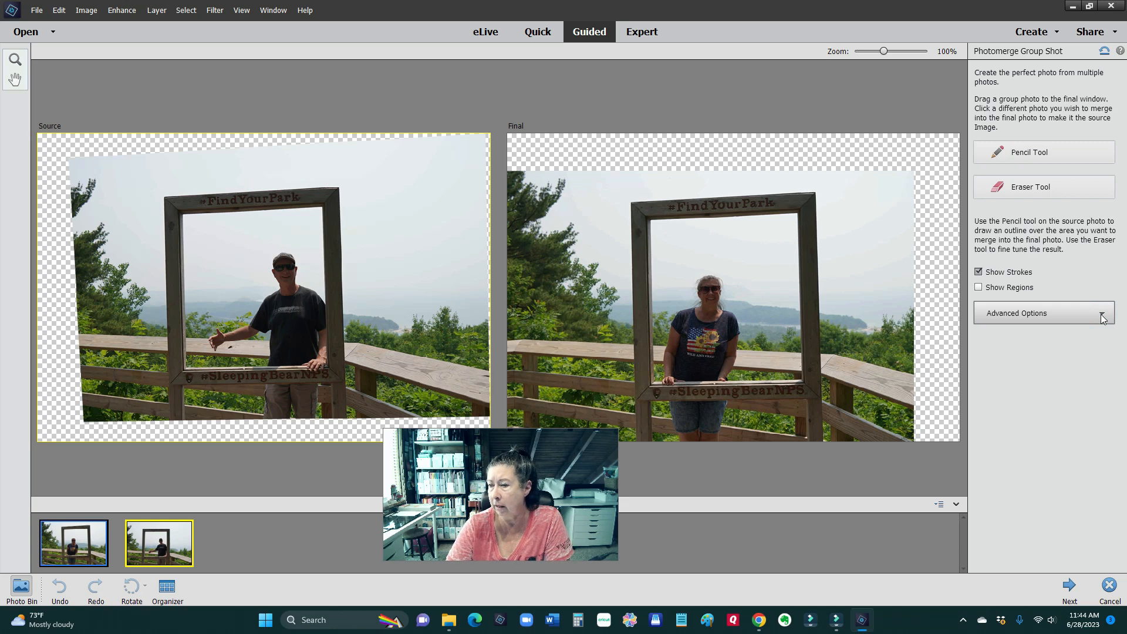
click(1102, 317)
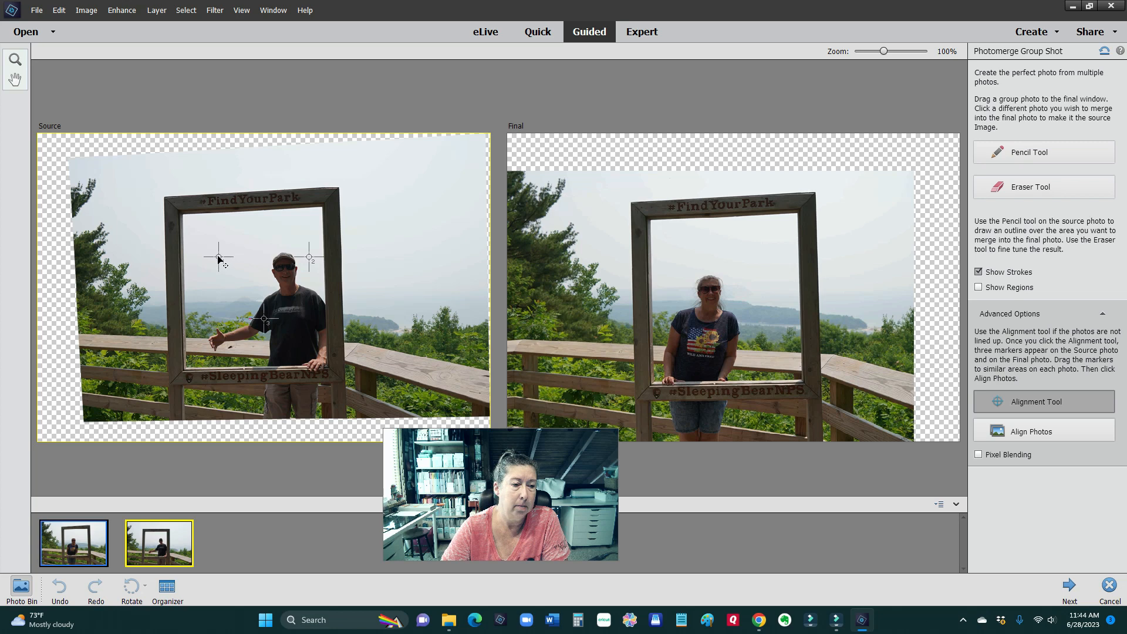
drag(218, 256, 184, 216)
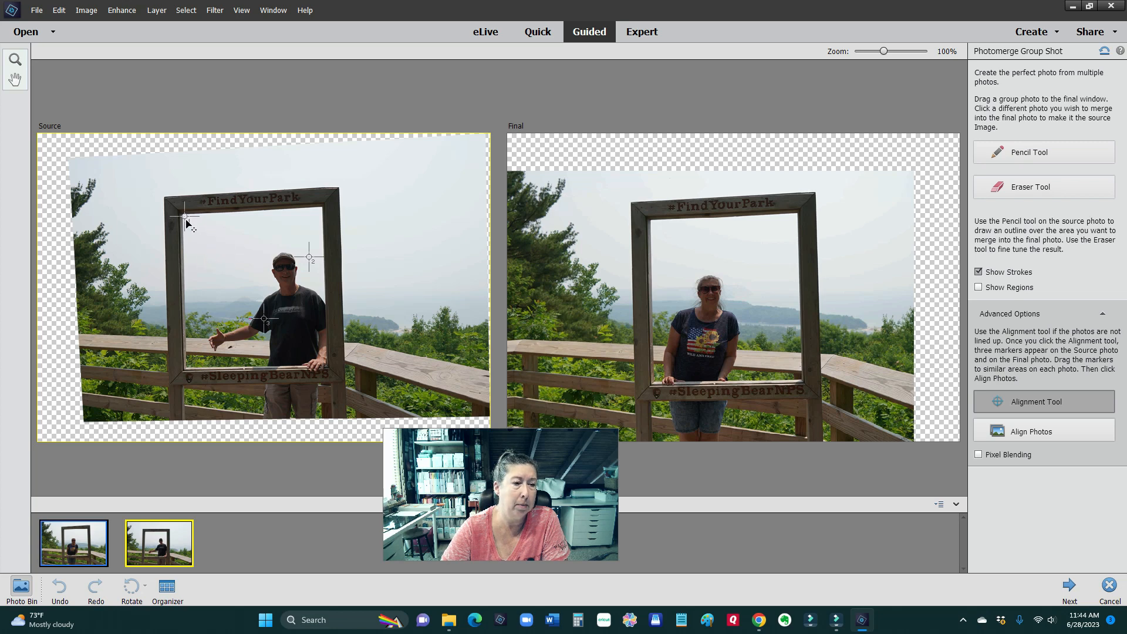
drag(311, 258, 322, 212)
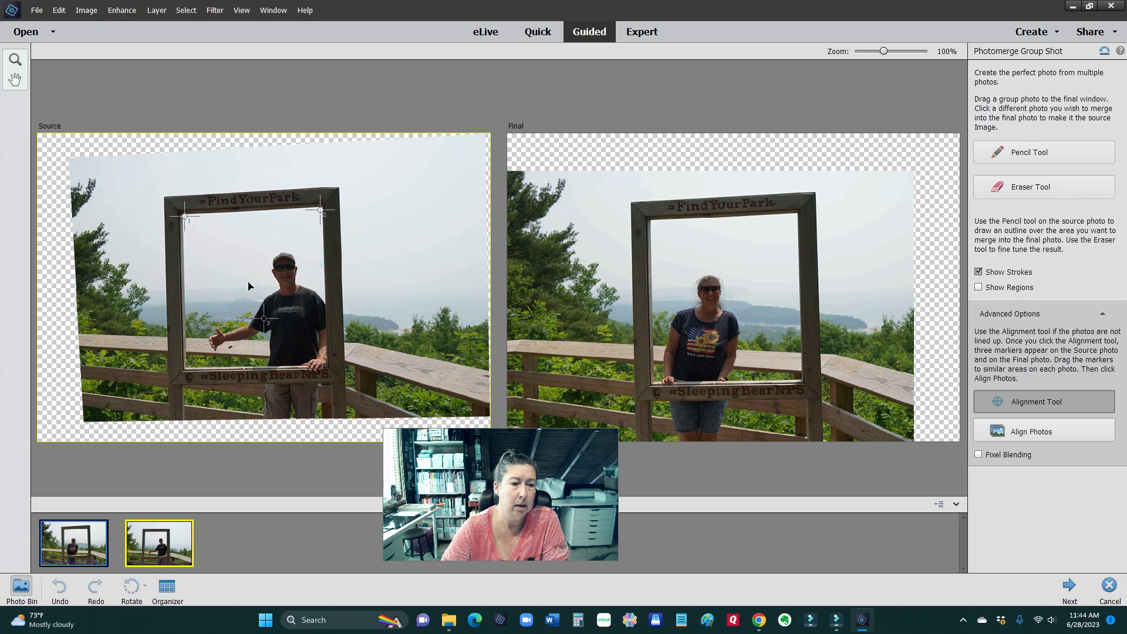
drag(264, 322, 255, 368)
Place the final photo's three markers at the matching upper inner corners and lower inner edge of the frame, and align the photos.
mouse_move(731, 270)
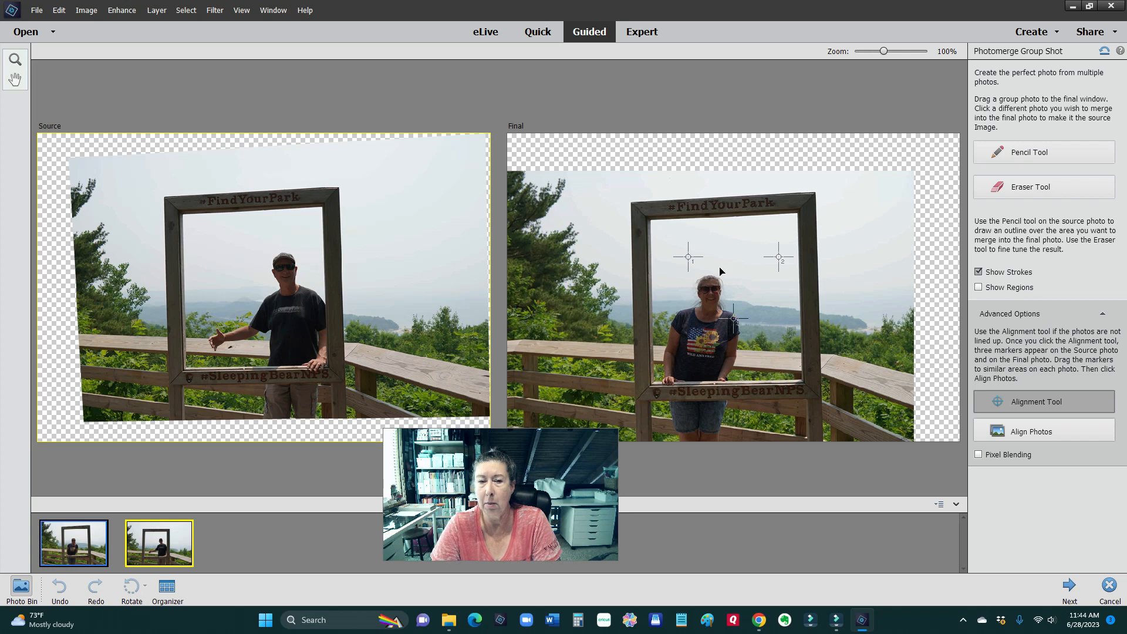
drag(688, 258, 652, 222)
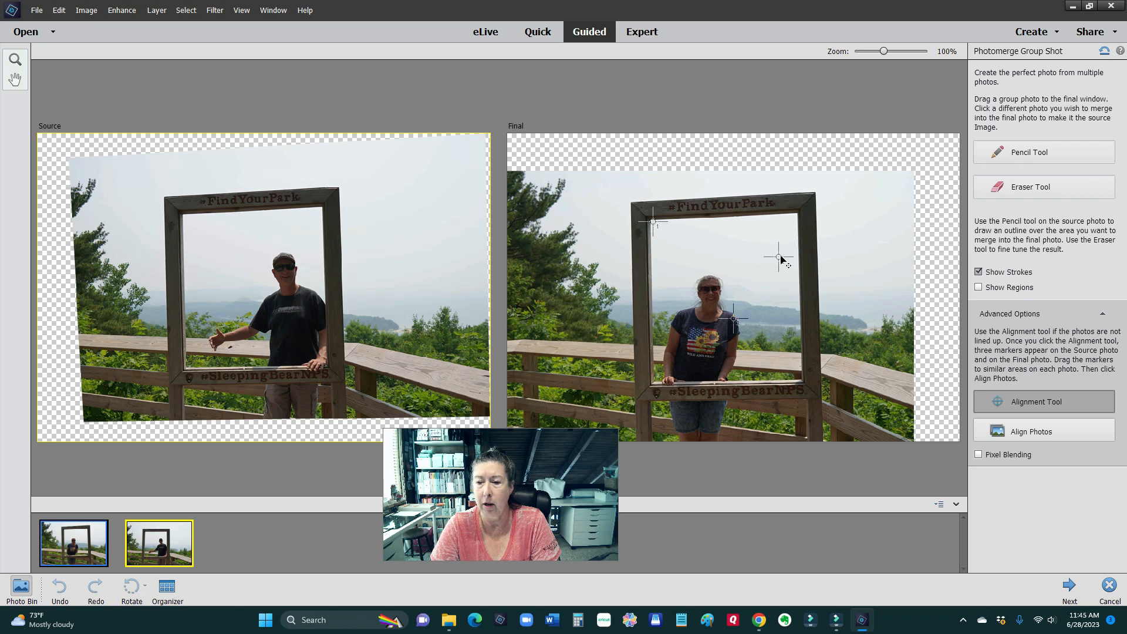
drag(781, 257, 796, 216)
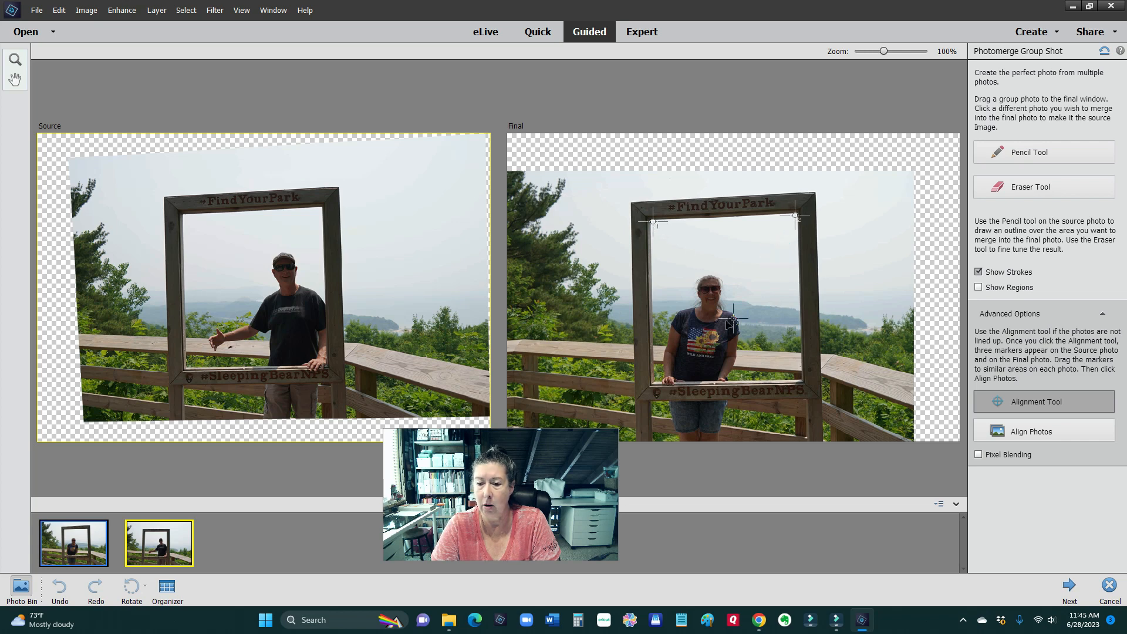
drag(728, 322, 729, 380)
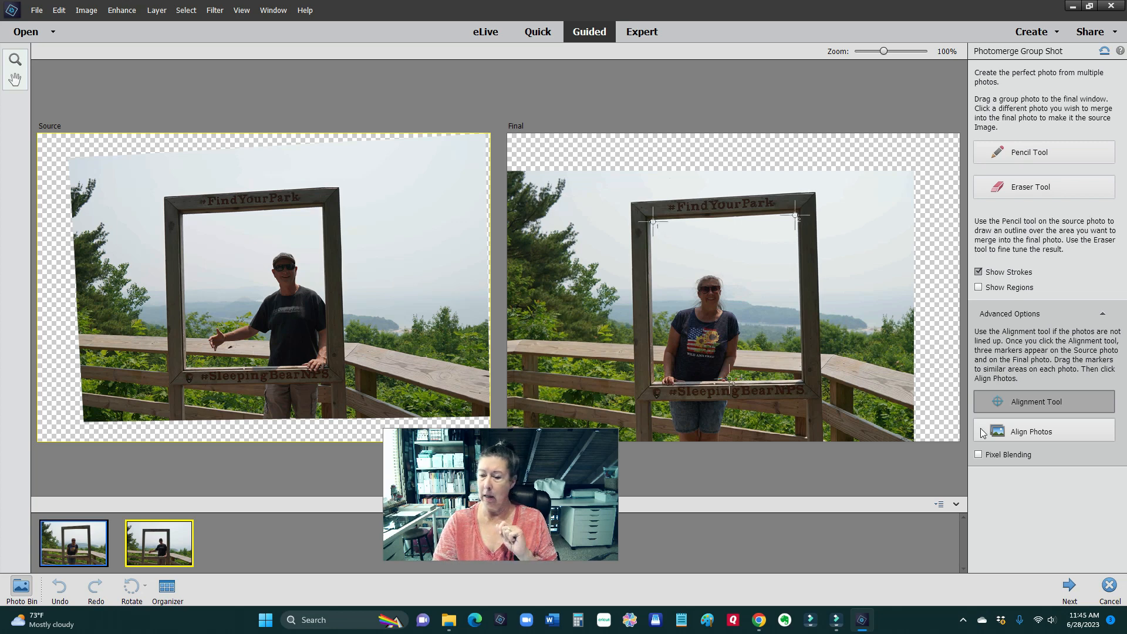
click(1031, 432)
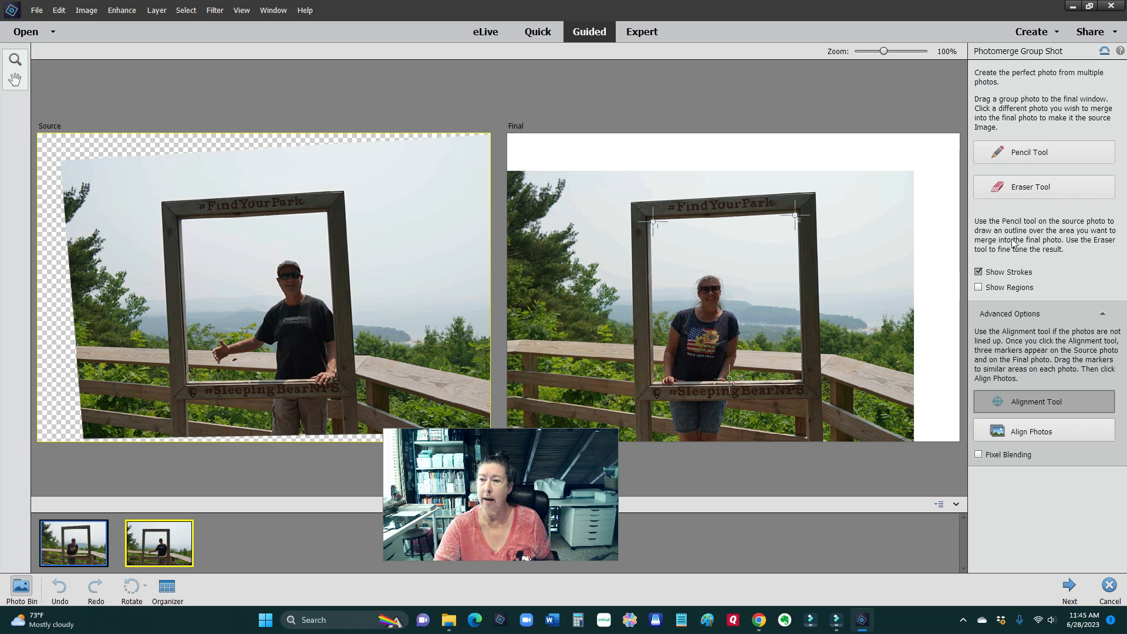
With the Pencil Tool, outline the man's legs below the frame's lower rail and his head and upper body in the source photo.
click(1017, 154)
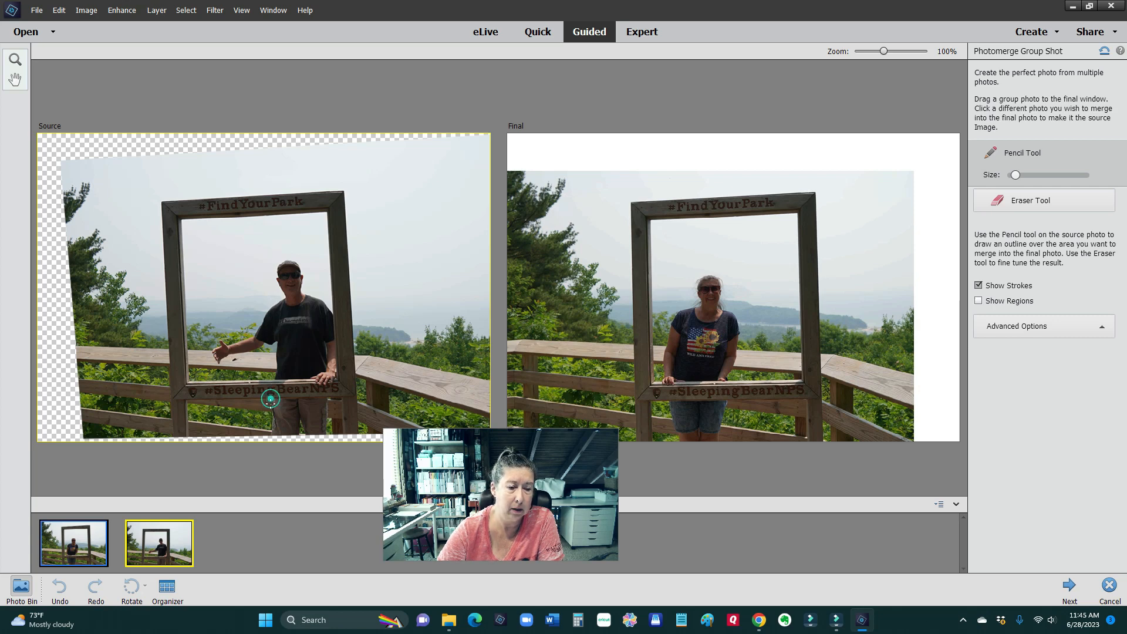
drag(271, 399, 271, 435)
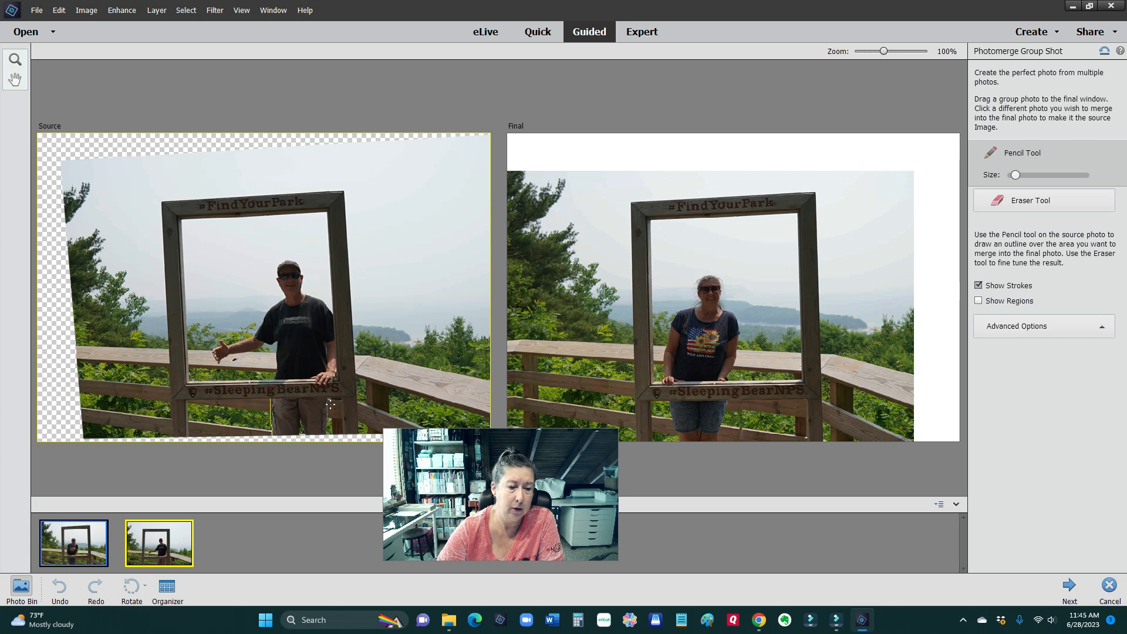
drag(328, 399, 327, 436)
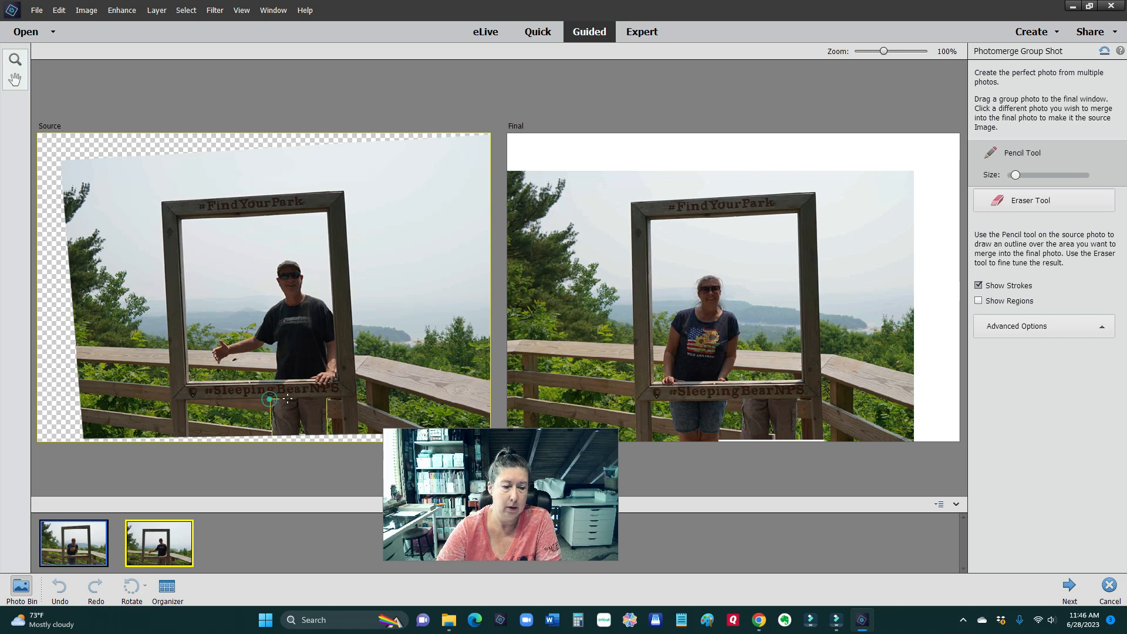
drag(270, 399, 327, 399)
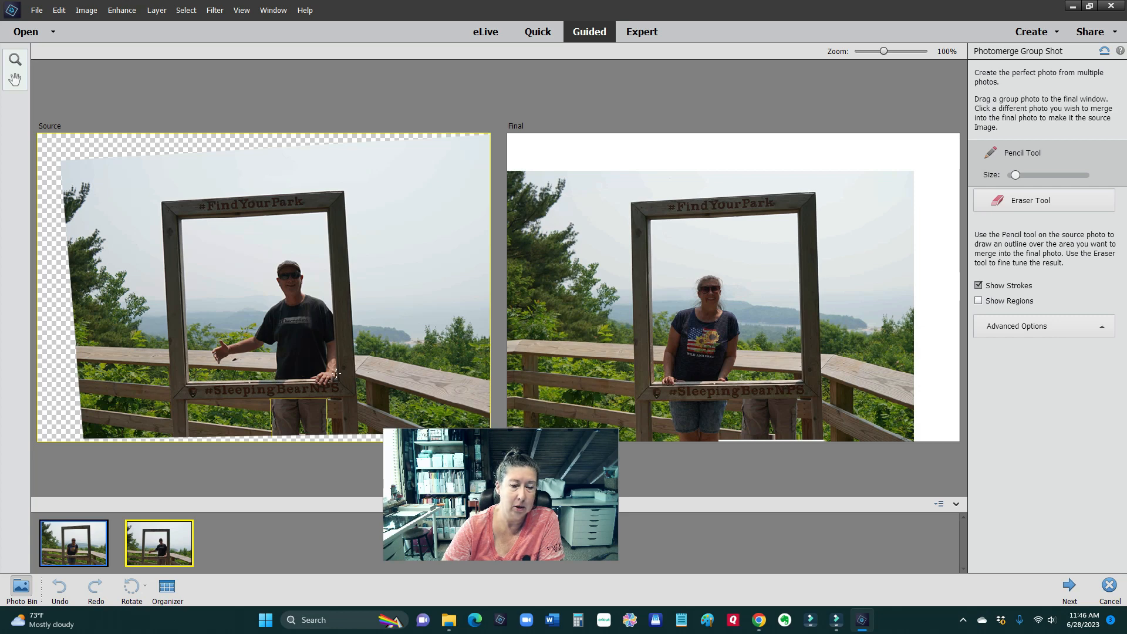
mouse_move(337, 374)
mouse_down()
mouse_move(339, 322)
mouse_move(292, 257)
mouse_up()
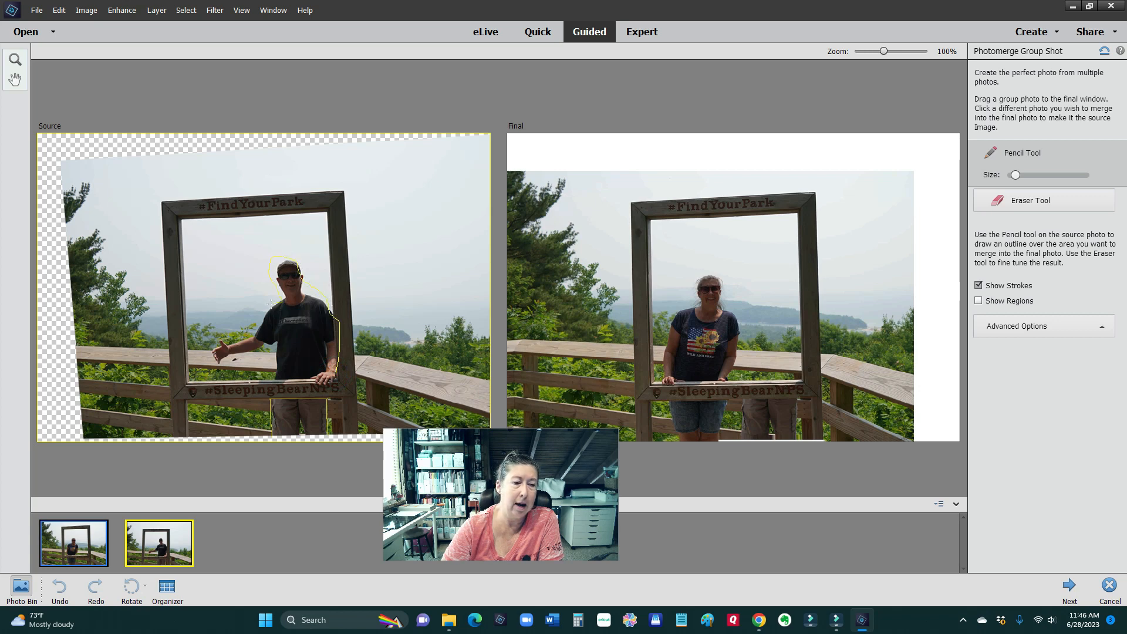
drag(271, 315, 272, 342)
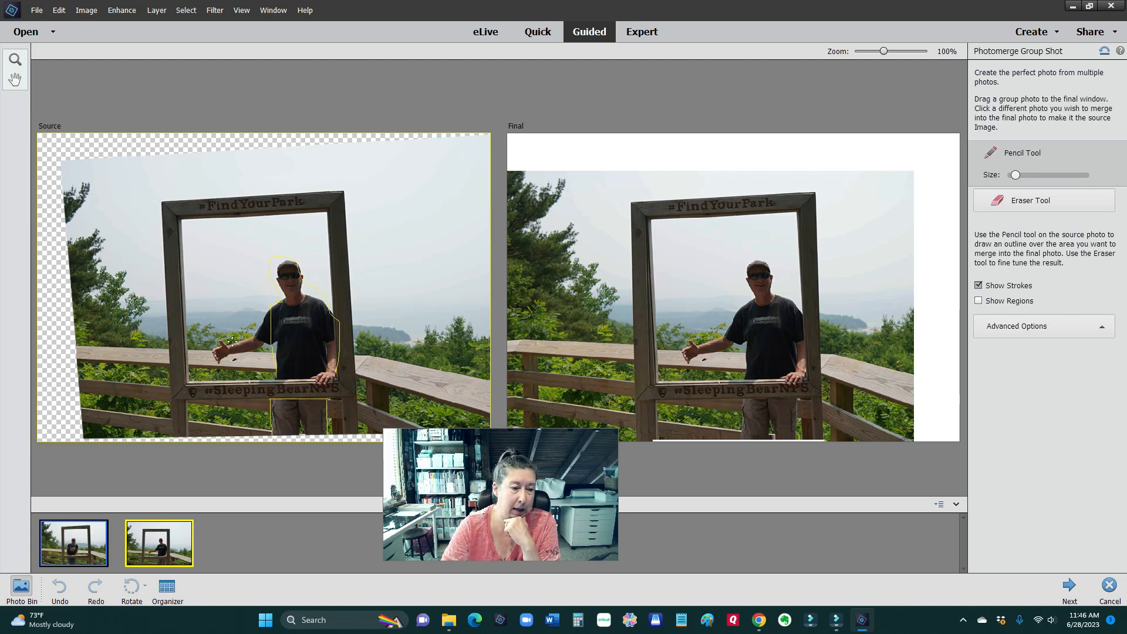
Make the woman's photo the source and outline her legs below the frame's lower rail and her head and upper body for merging.
click(70, 548)
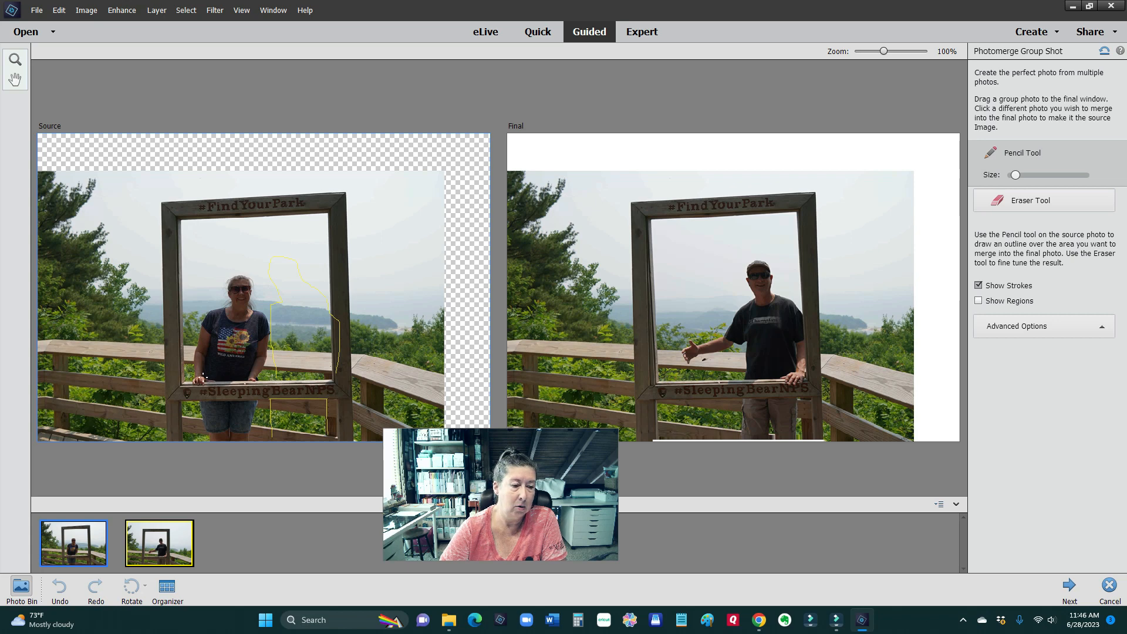
drag(198, 401, 205, 445)
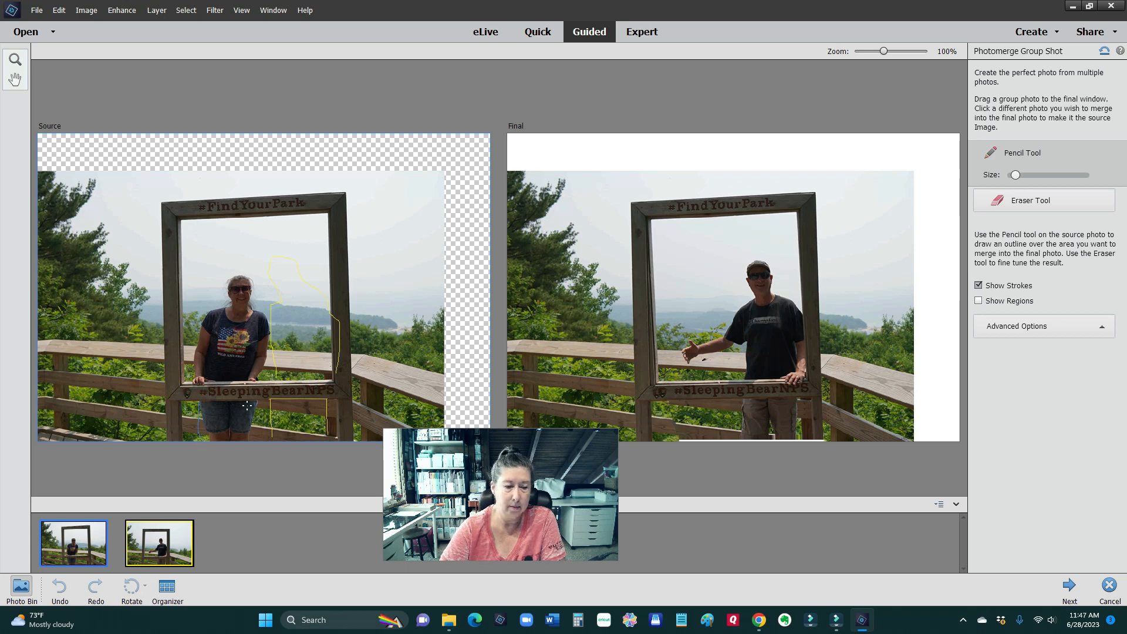
drag(257, 401, 251, 442)
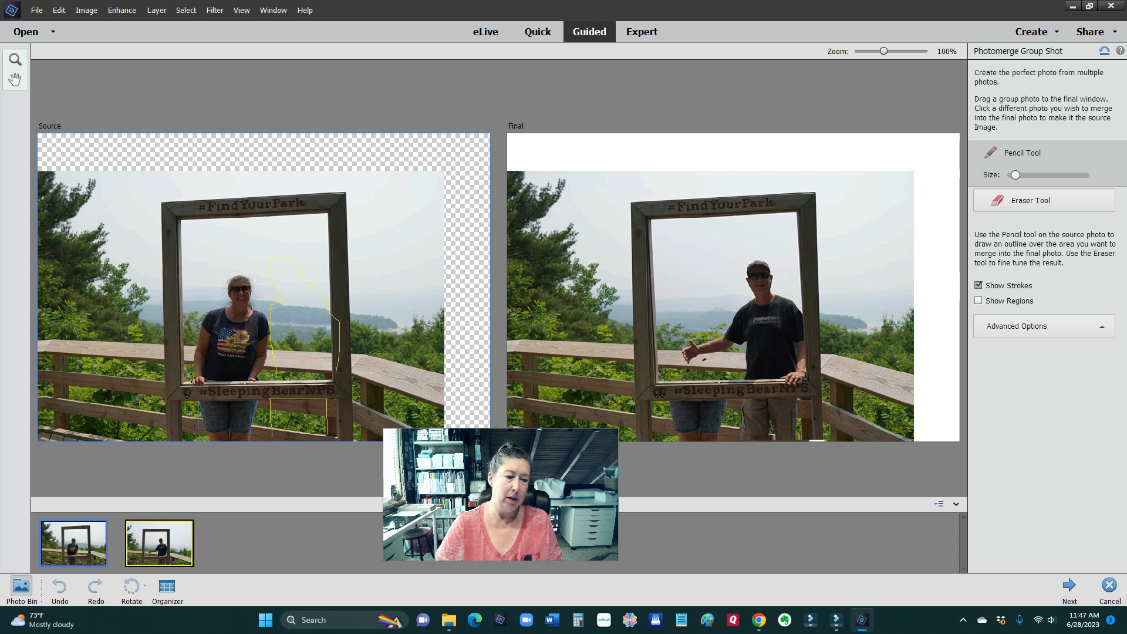
click(190, 376)
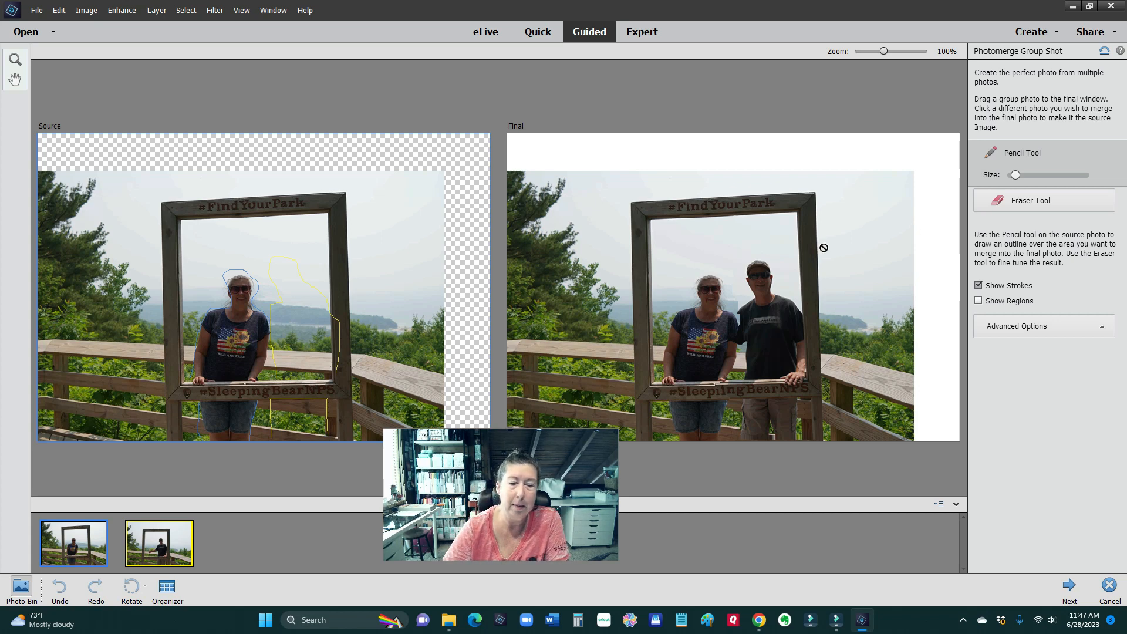
Make the man's photo the source again, slightly reduce the Eraser Tool's size, and return to the Pencil Tool.
click(1027, 203)
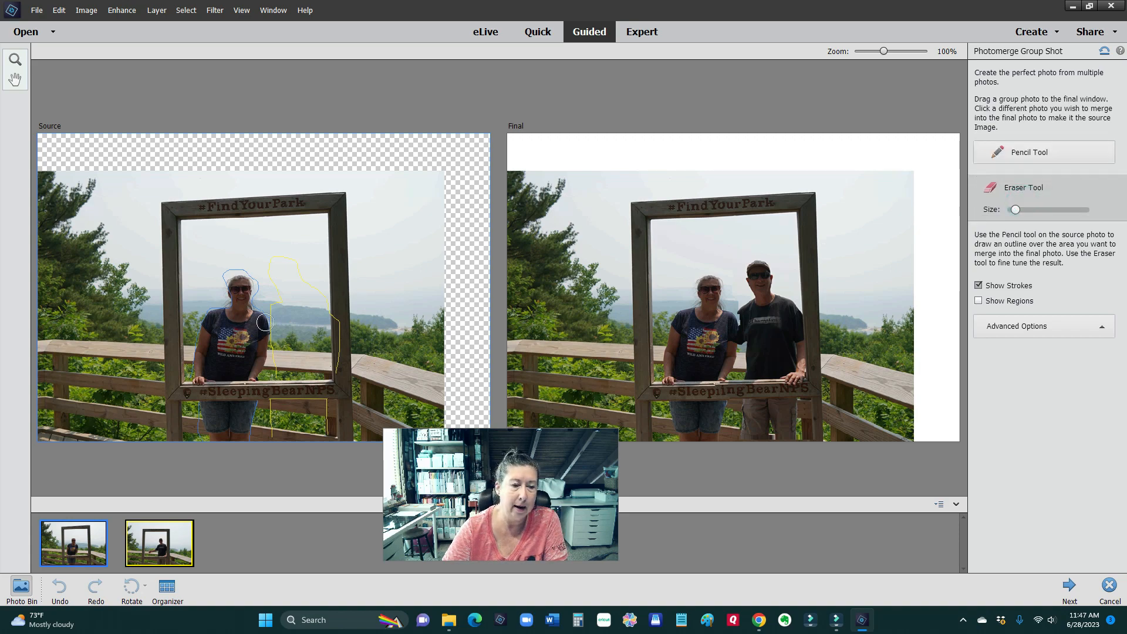
click(151, 545)
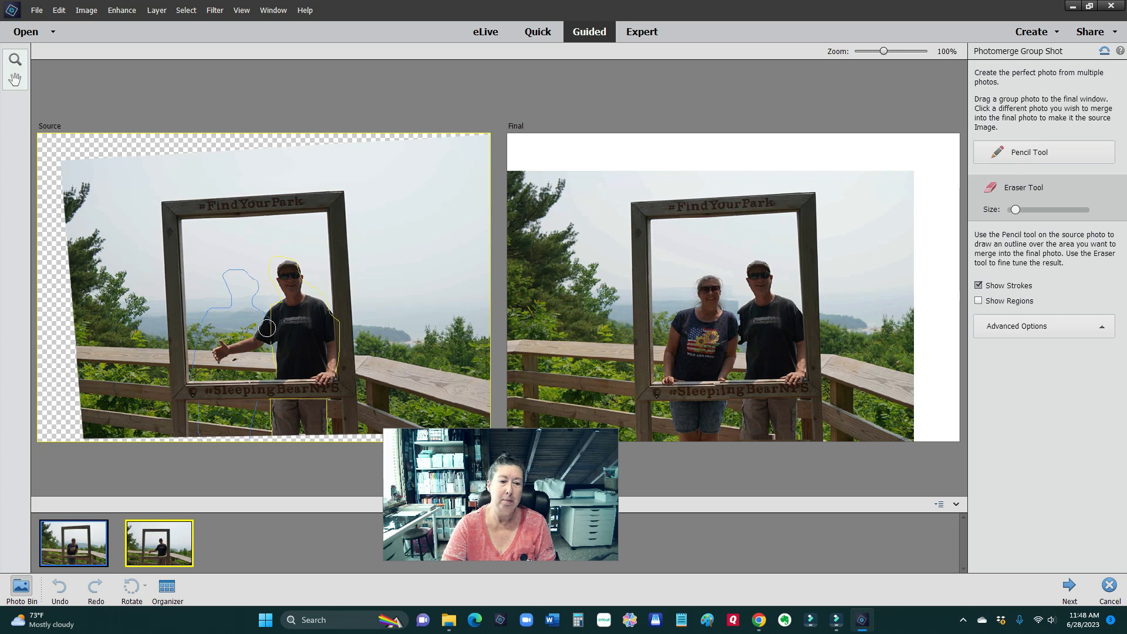
click(1018, 189)
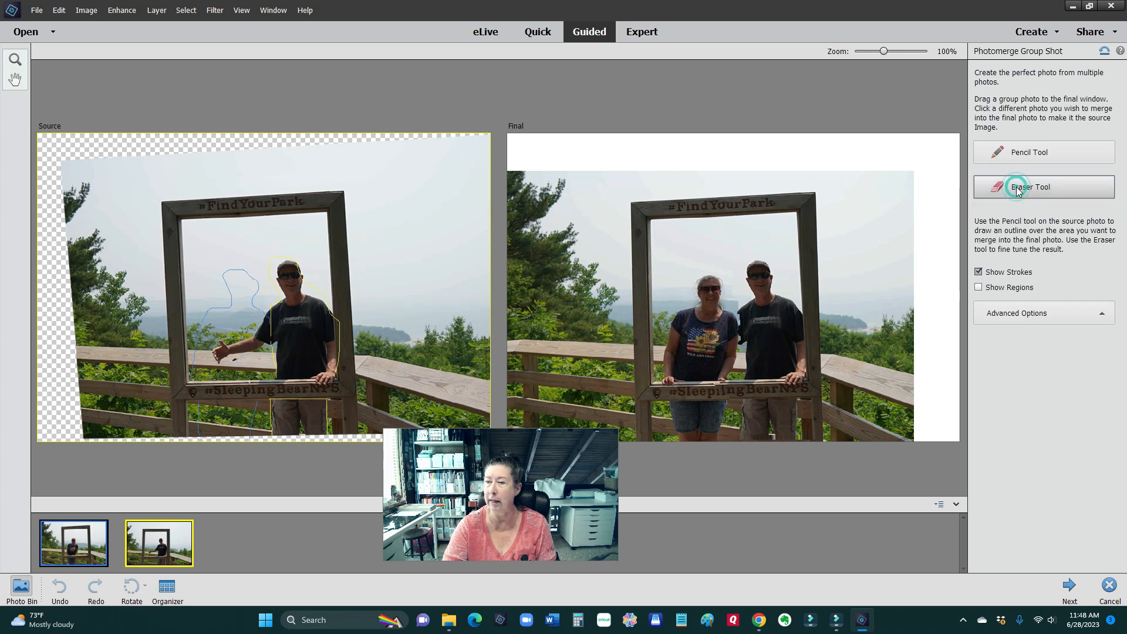
mouse_move(1016, 211)
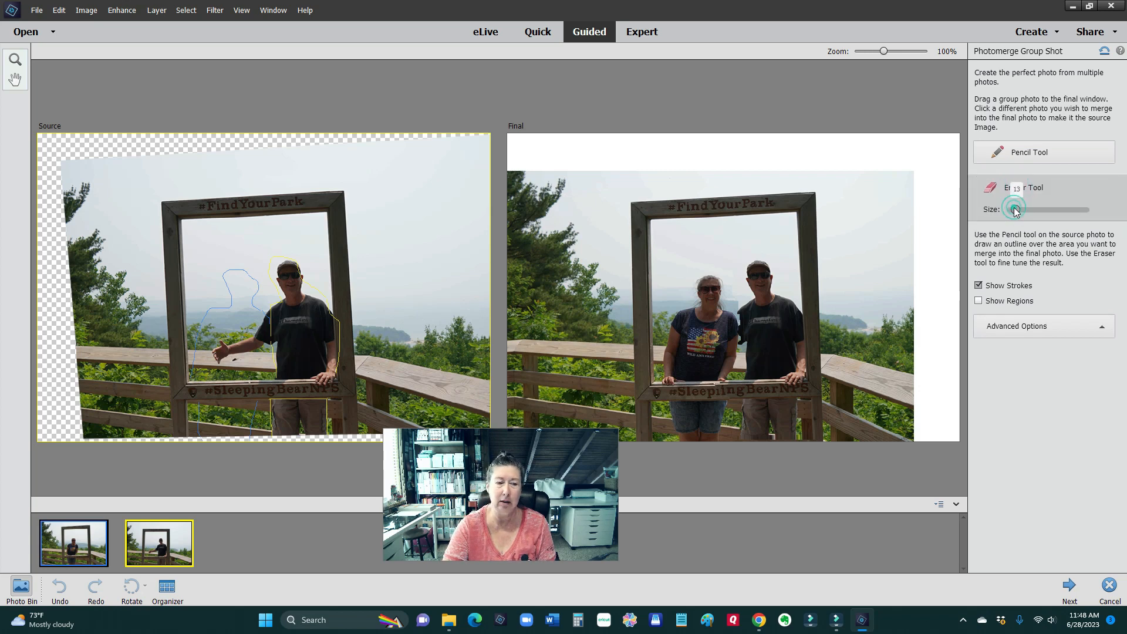
drag(1016, 211, 1013, 211)
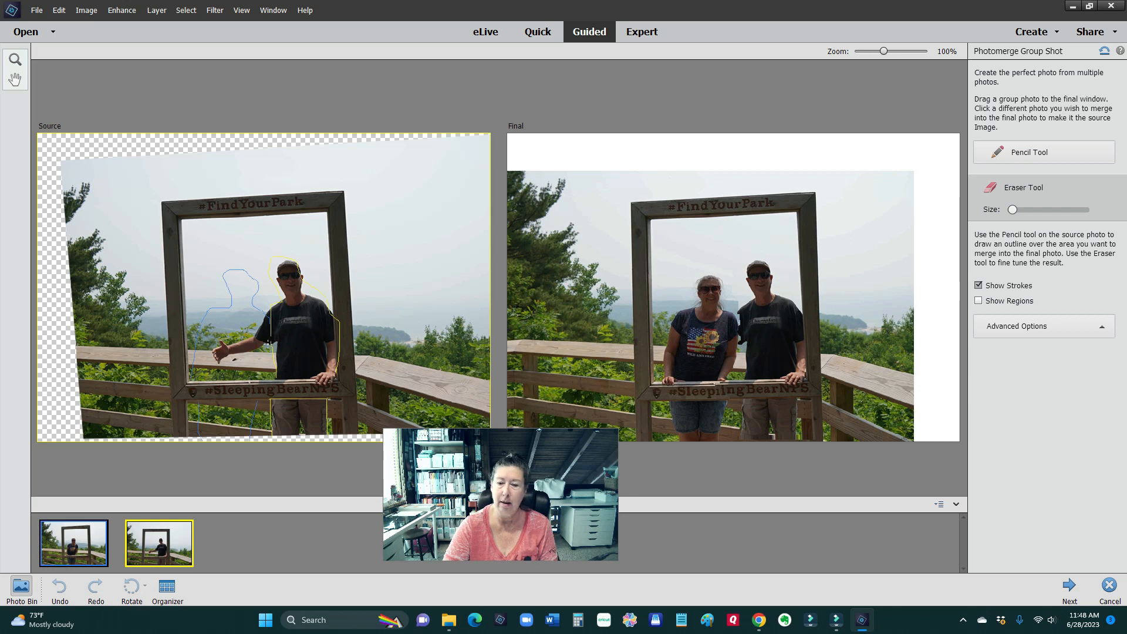
click(1044, 152)
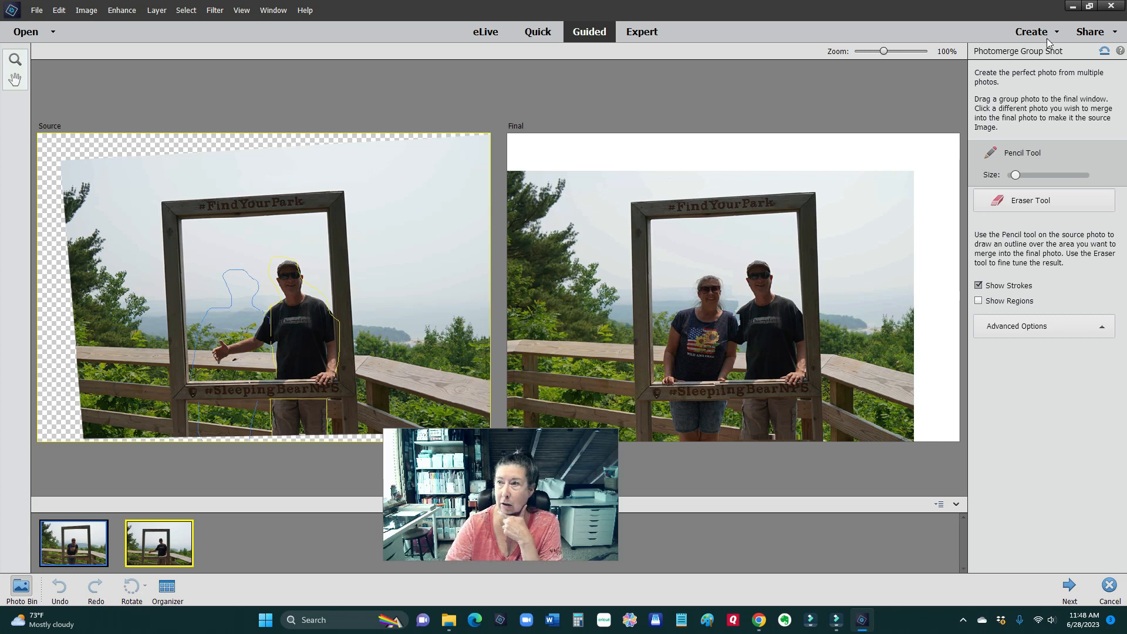
View the finished example mich2023 from the Downloads folder at 133% zoom, then return to Photoshop Elements.
click(1069, 7)
click(218, 217)
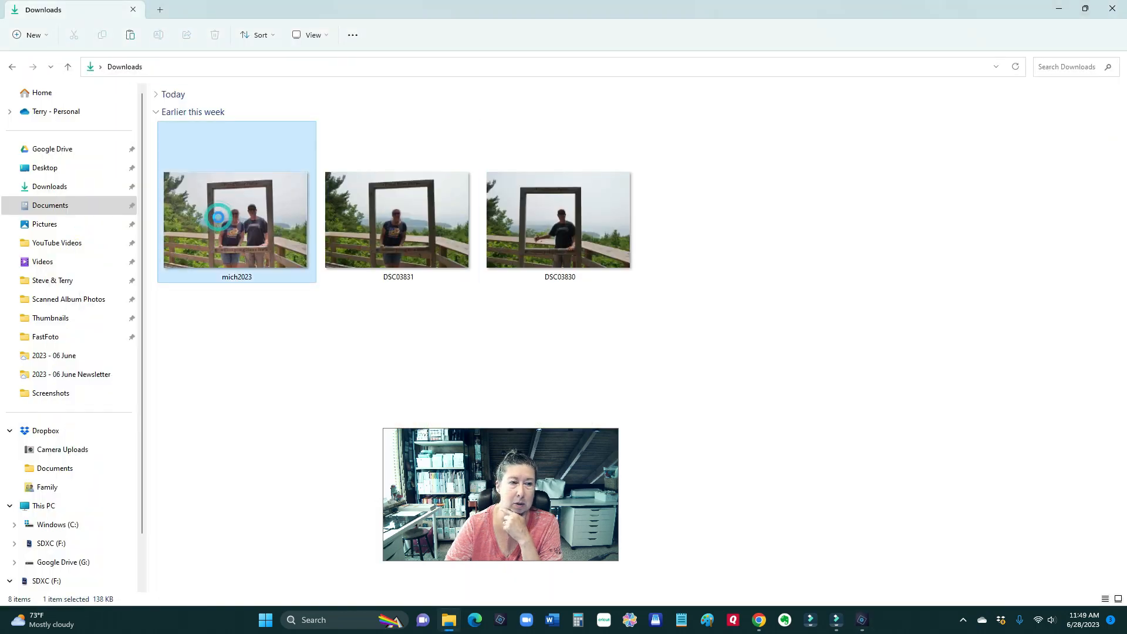
double_click(218, 217)
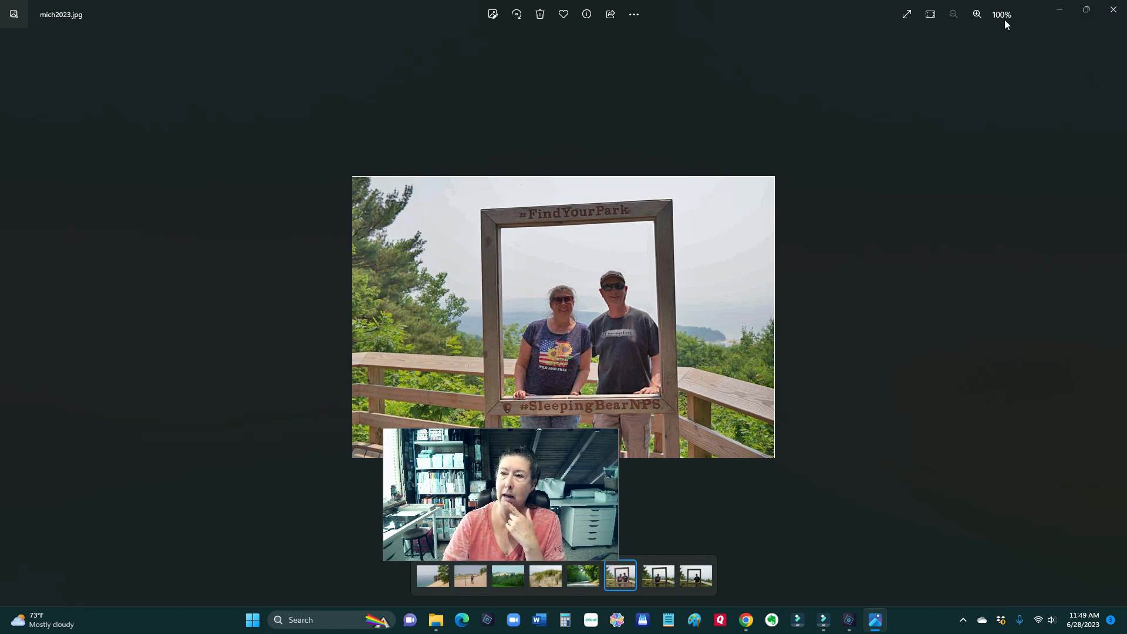
click(974, 15)
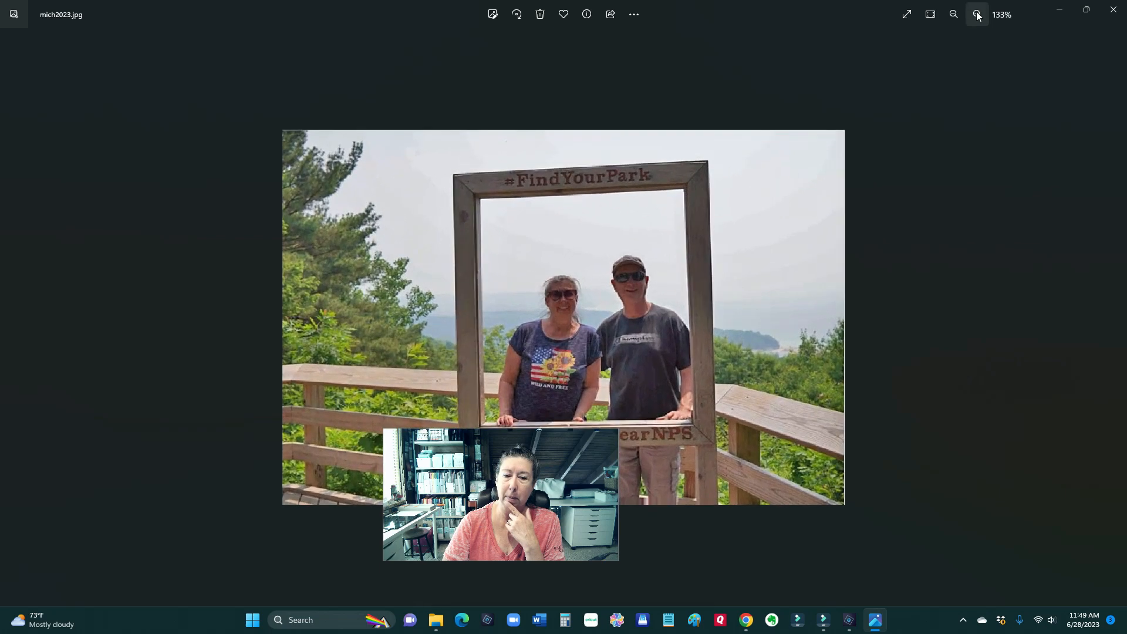
drag(455, 445, 195, 427)
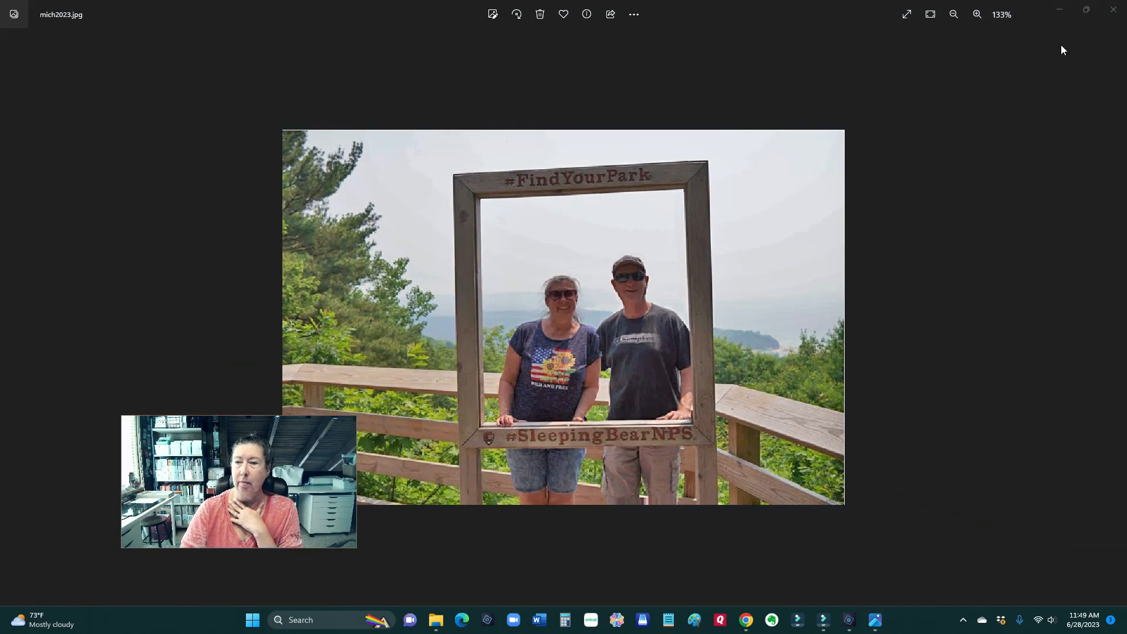
click(1059, 11)
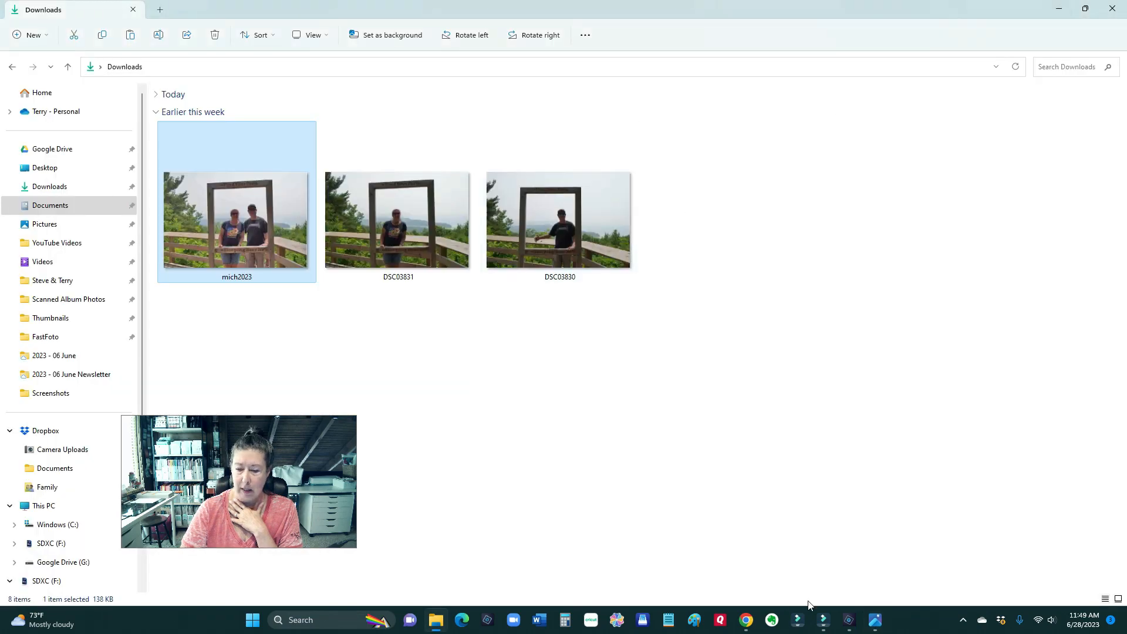
click(848, 620)
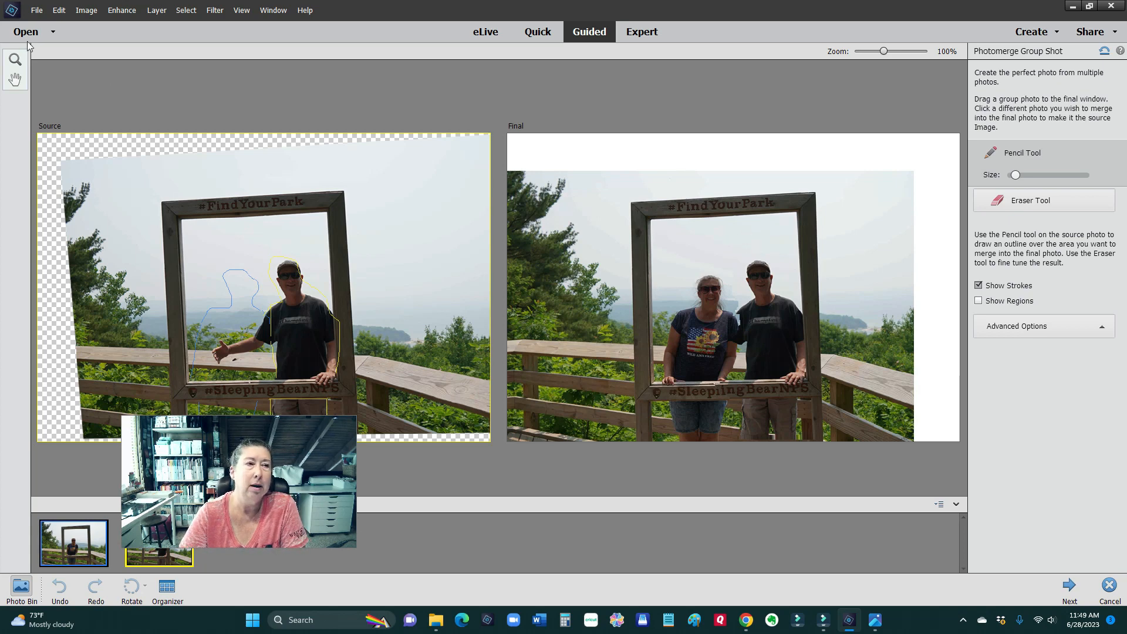
Try to save the merged group shot as a new file from the Photomerge view.
click(38, 13)
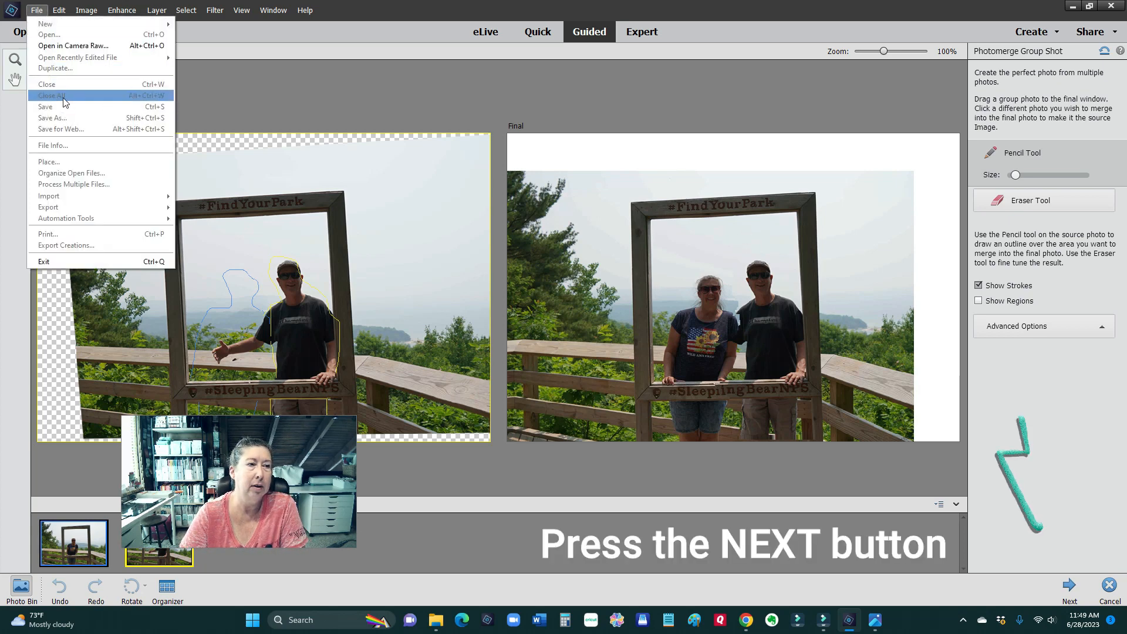
click(65, 119)
click(577, 102)
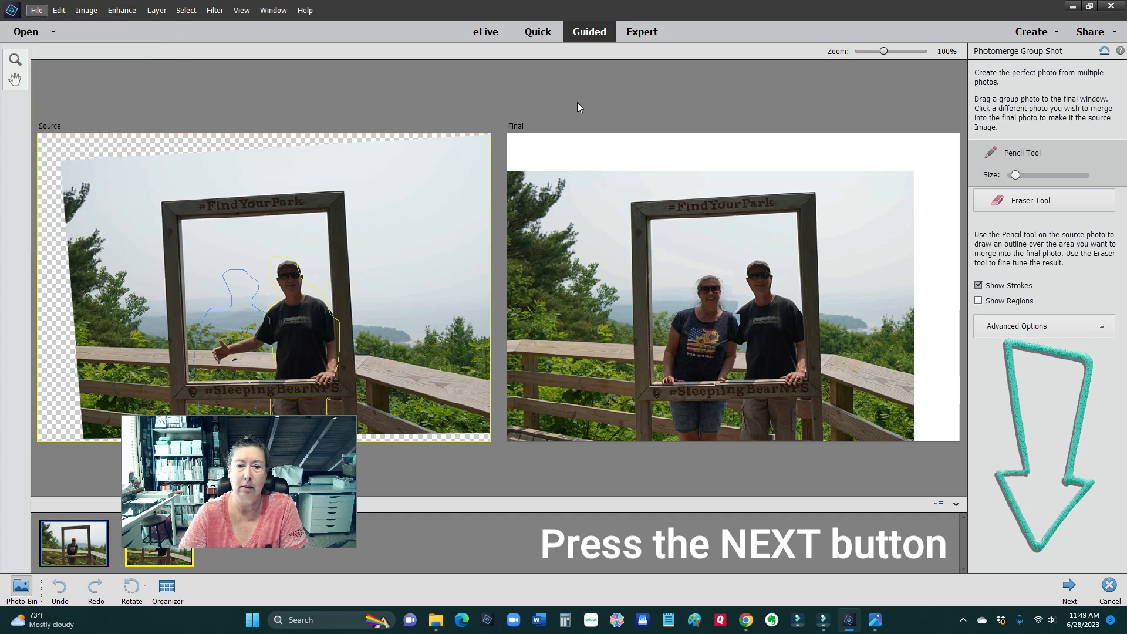
click(568, 234)
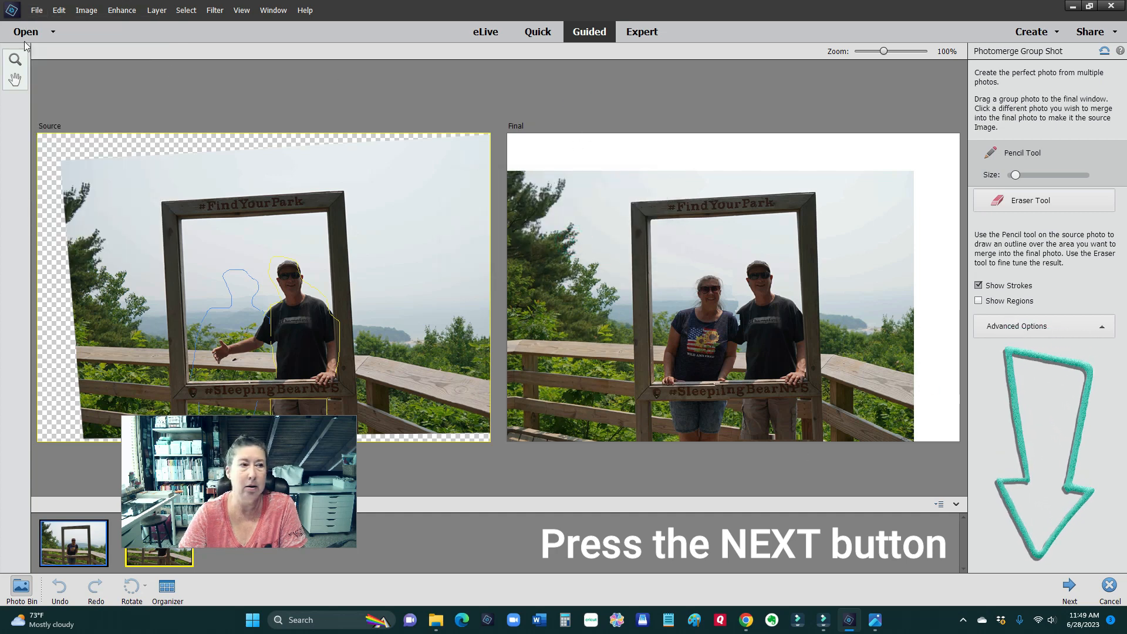
click(37, 10)
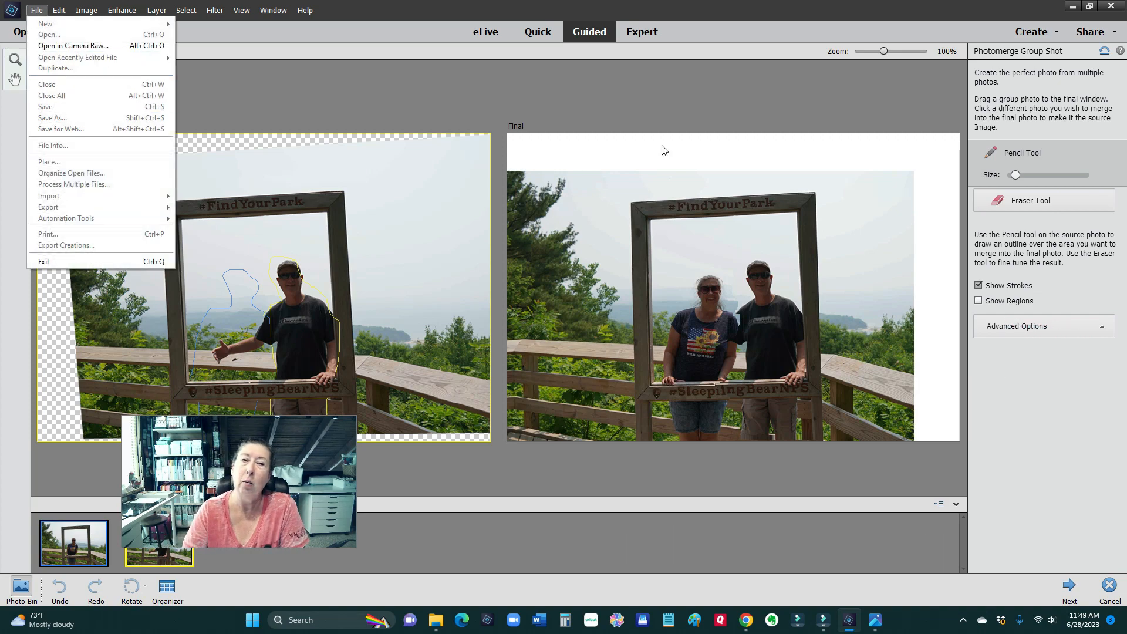
Switch the merged picture to Quick mode and apply the automatic Smart Fix.
click(536, 34)
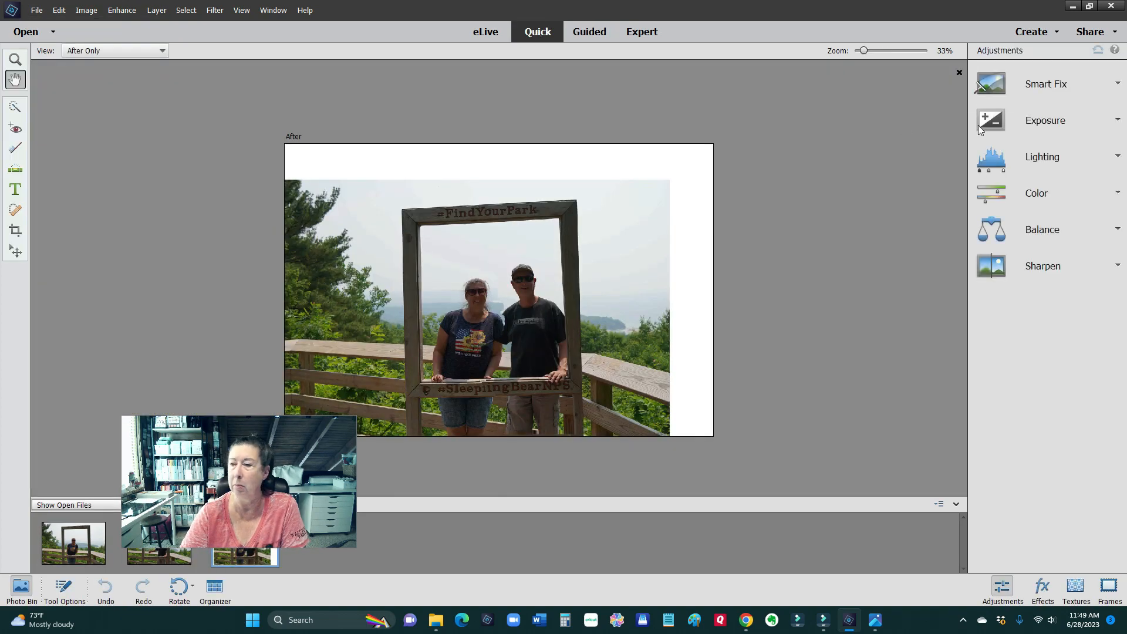
click(1117, 158)
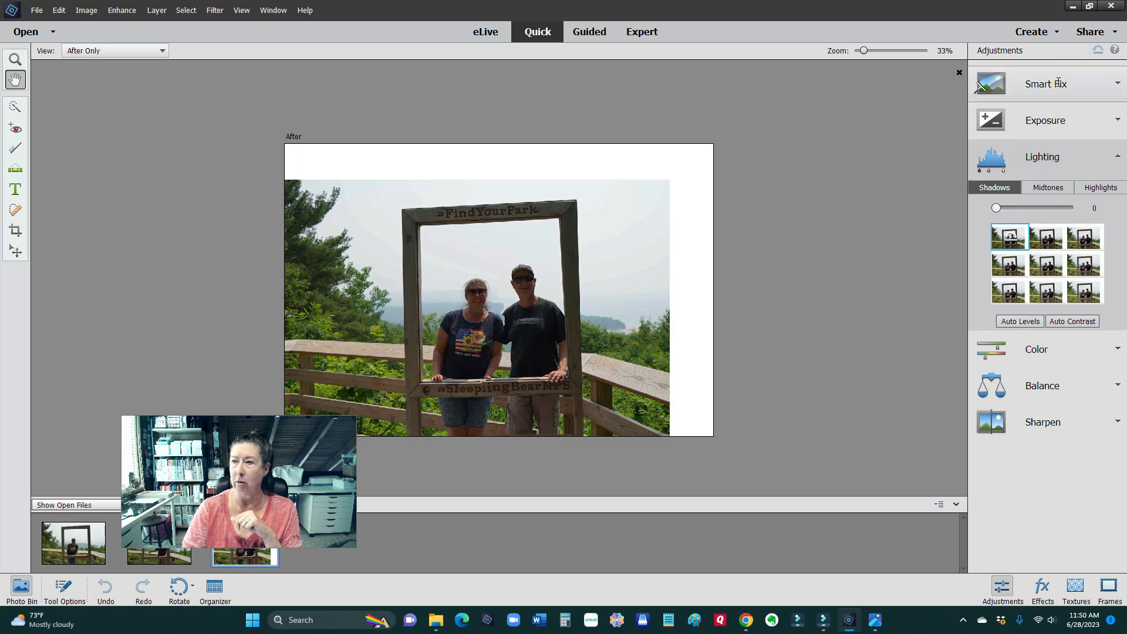
click(1118, 86)
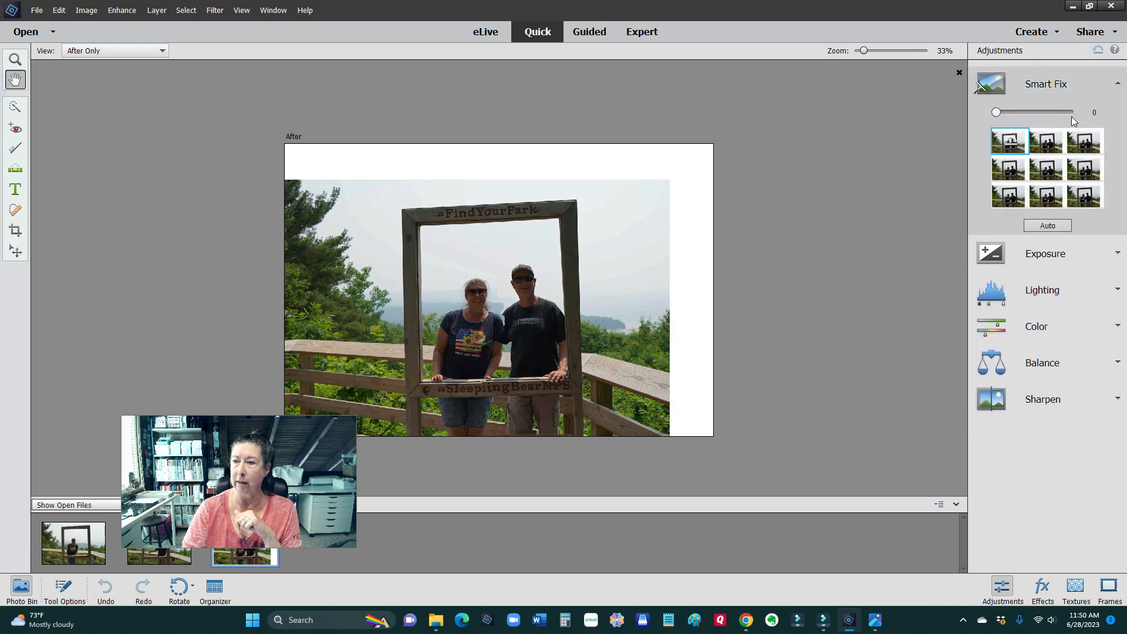
click(1051, 224)
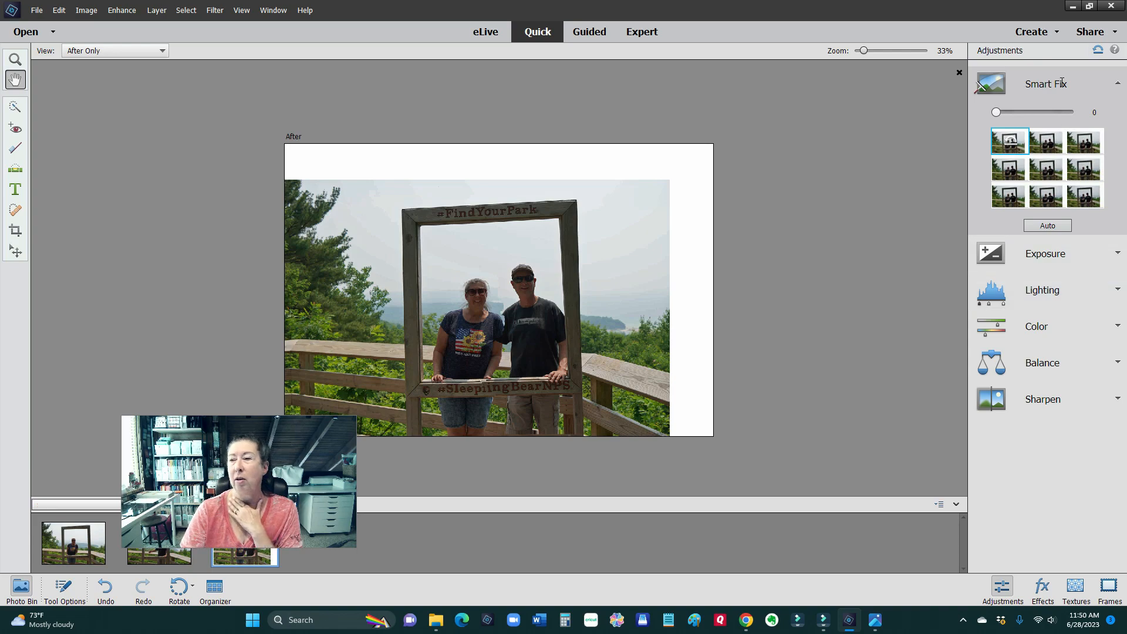
Compare the original photos DSC03830 and DSC03831 from Downloads with the finished mich2023, enlarging the finished picture to 146%.
click(1071, 10)
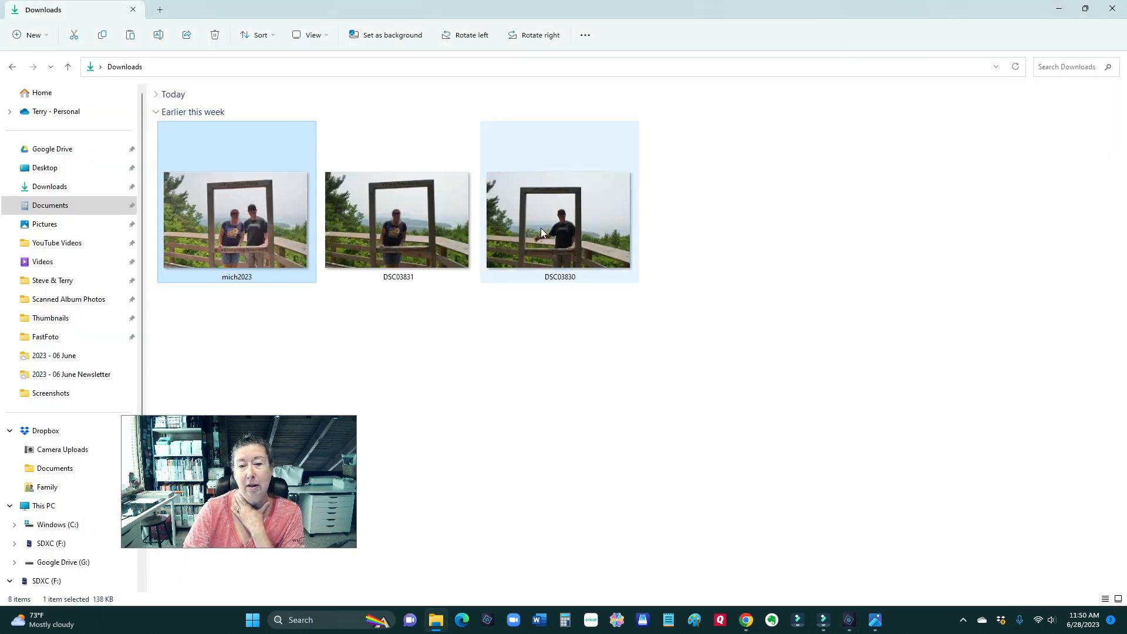
key(Return)
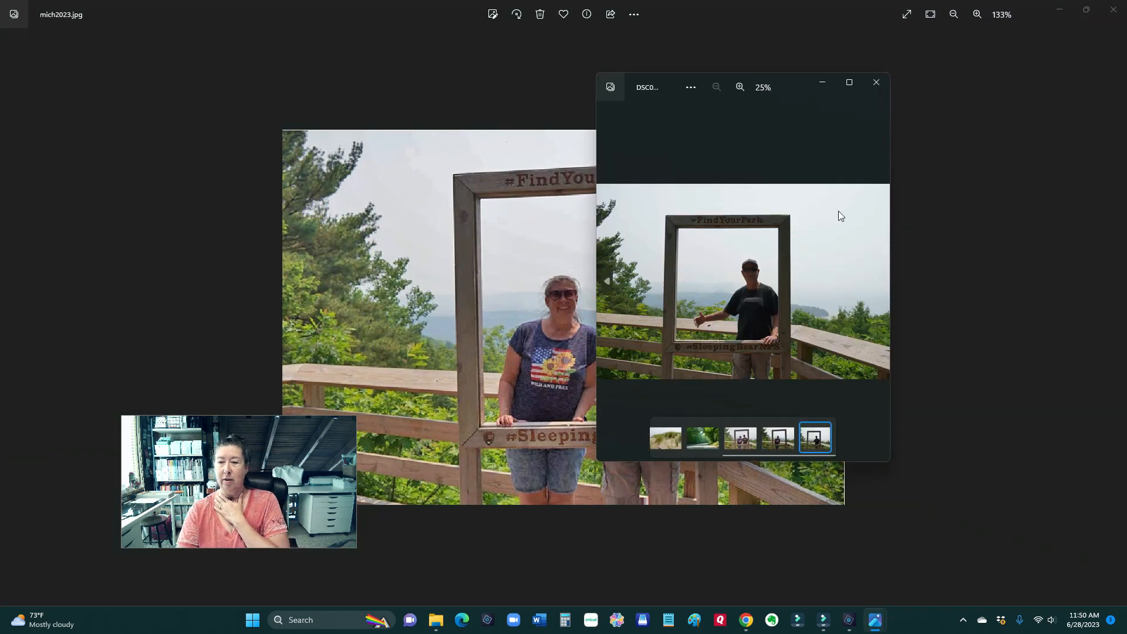
click(1058, 10)
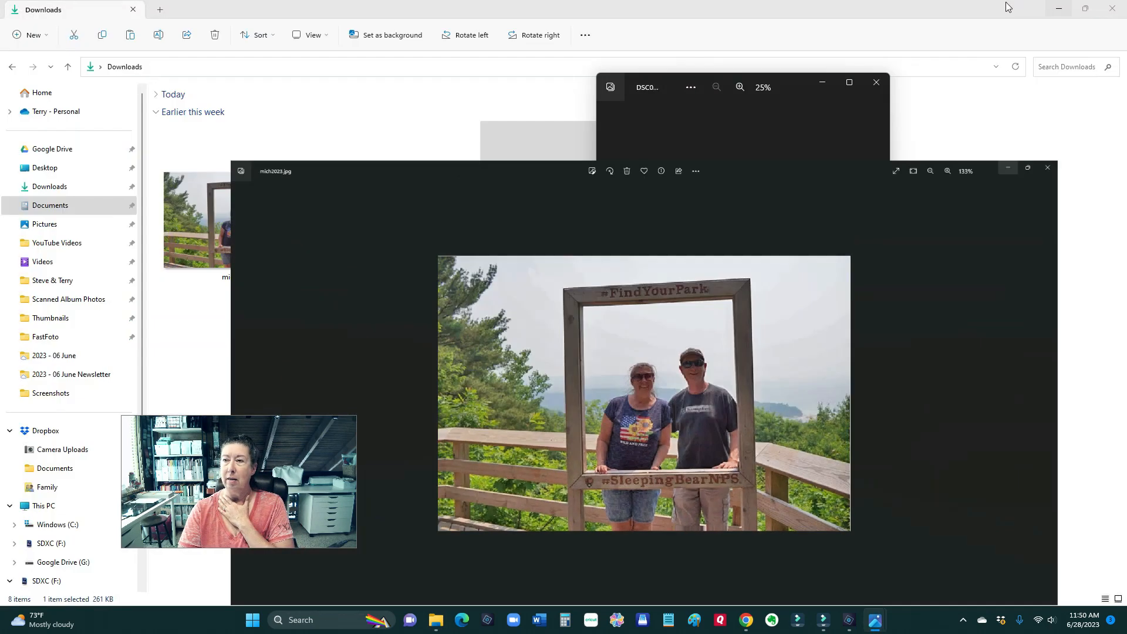
double_click(401, 205)
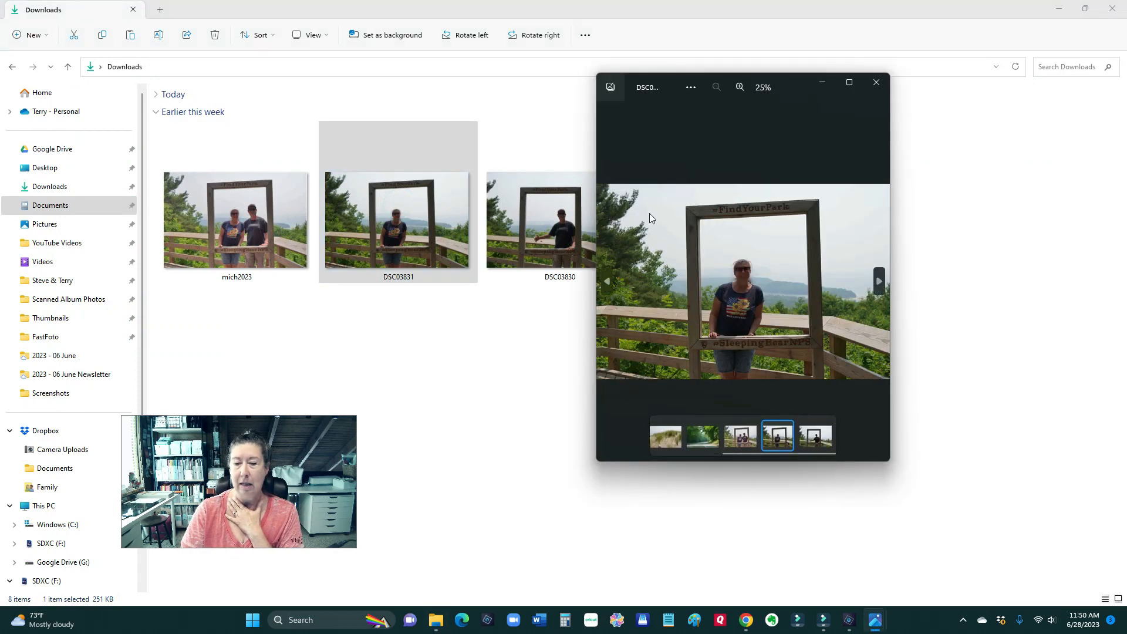
double_click(238, 214)
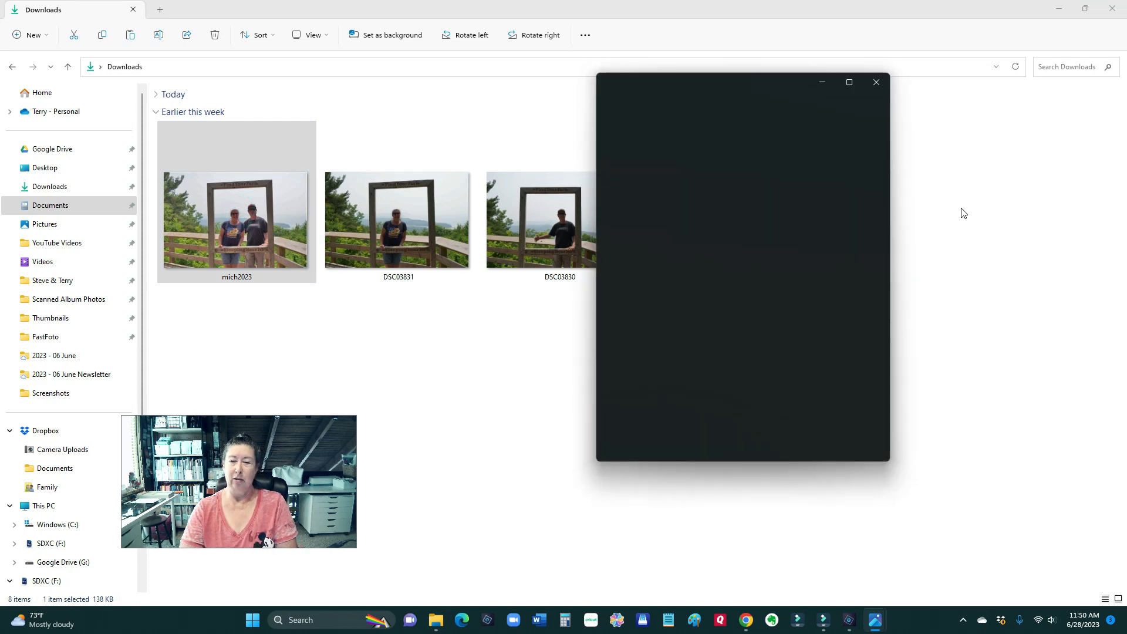
click(849, 82)
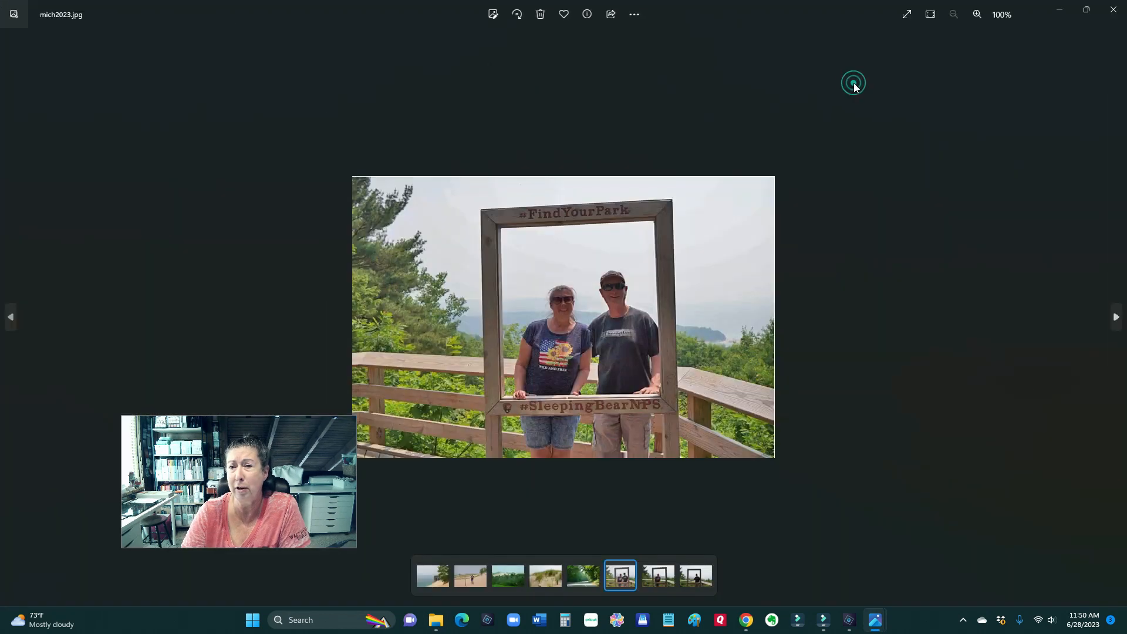
click(976, 14)
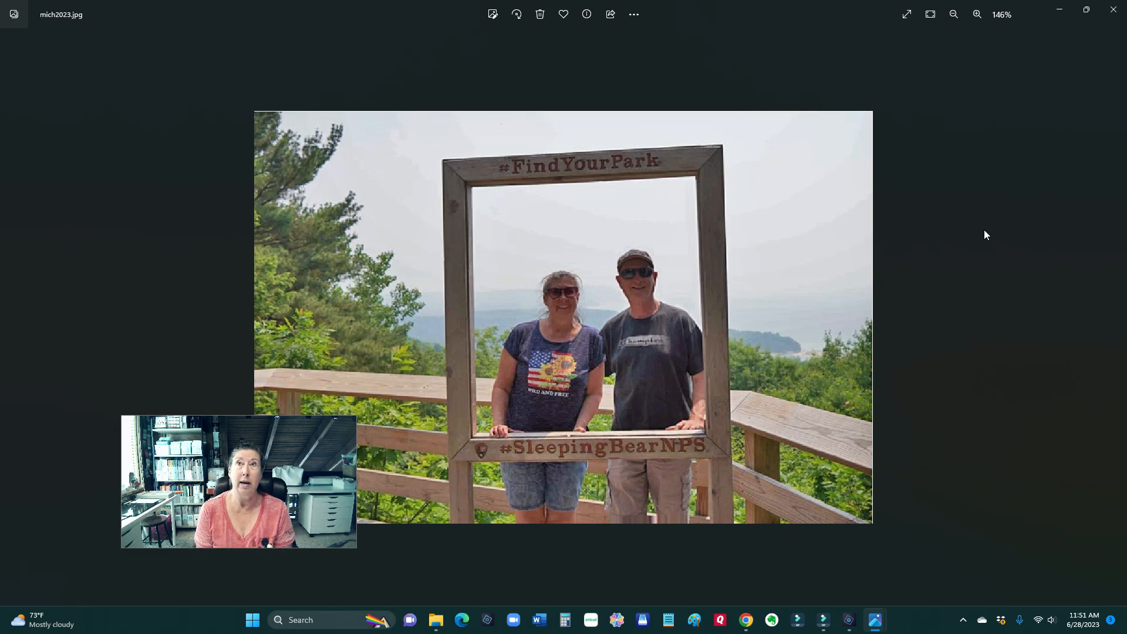
mouse_move(824, 621)
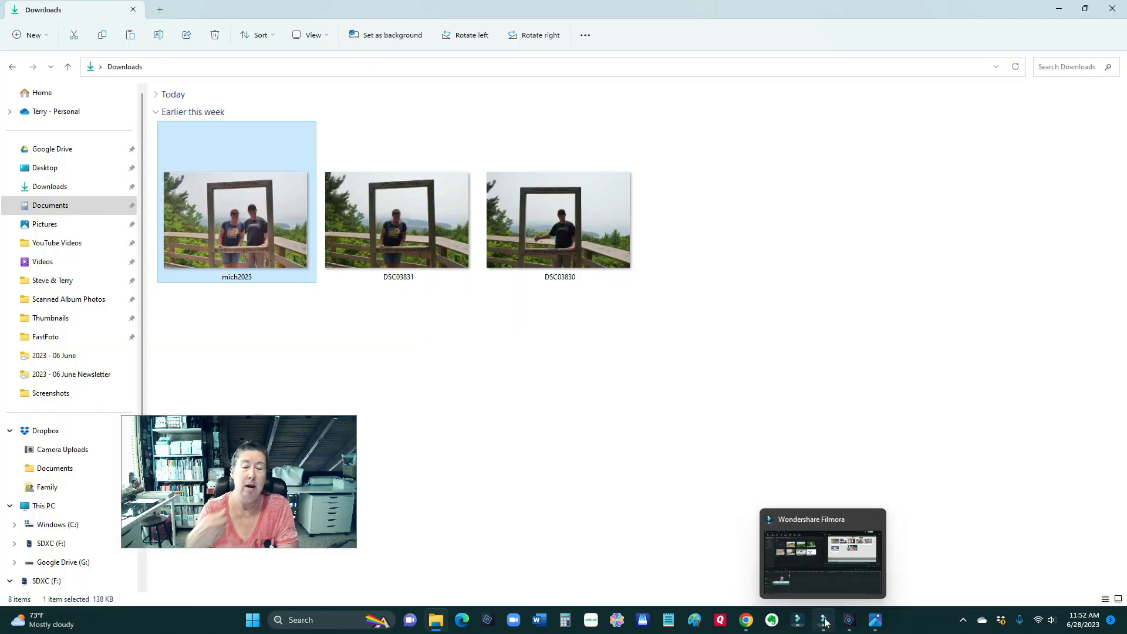